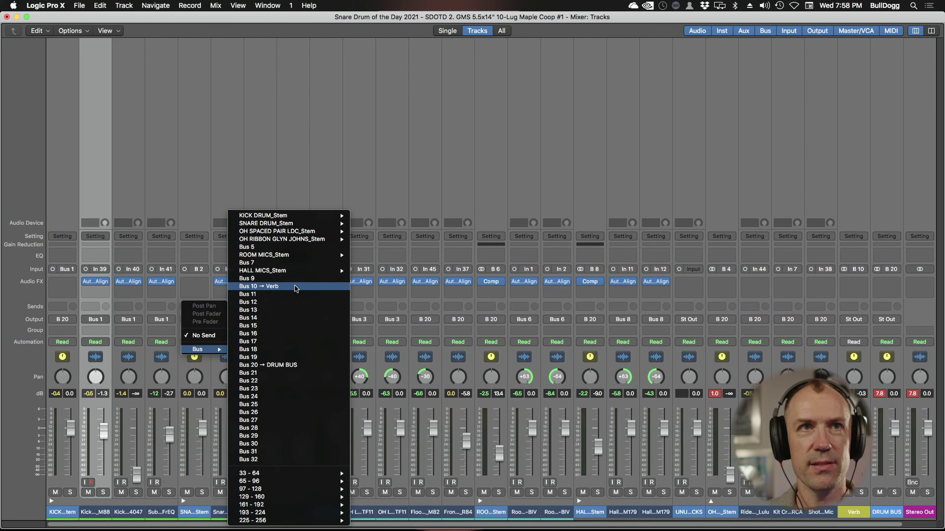
- Add a send to Bus 10 (Verb) on the snare stem, try its level, and reset it to the default
{"action": "left_click", "coordinate": [295, 288]}
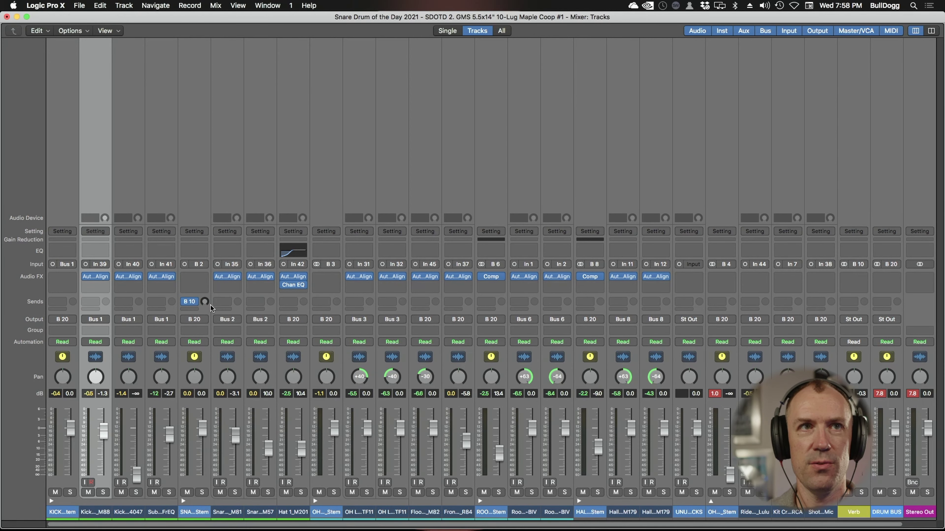
{"action": "mouse_move", "coordinate": [194, 303]}
{"action": "left_click_drag", "start_coordinate": [204, 302], "coordinate": [206, 257]}
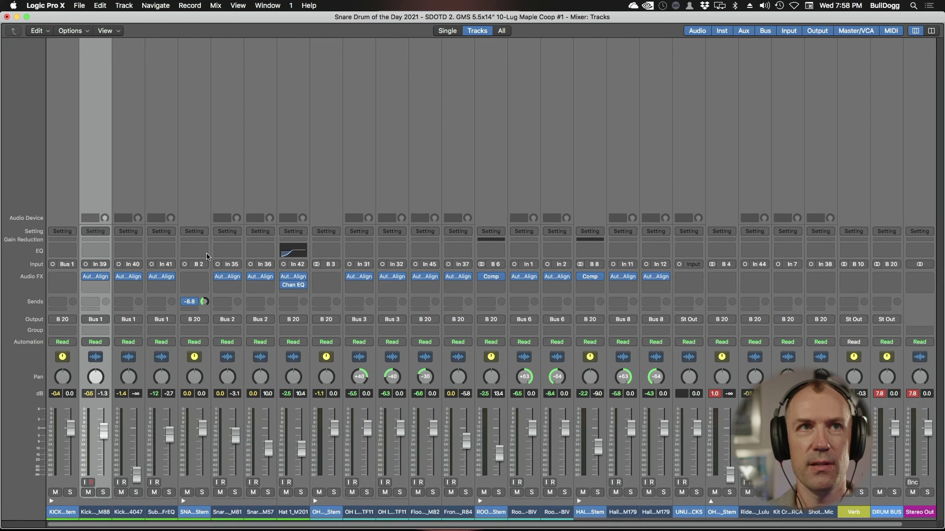
{"action": "left_click", "coordinate": [204, 301], "text": "alt"}
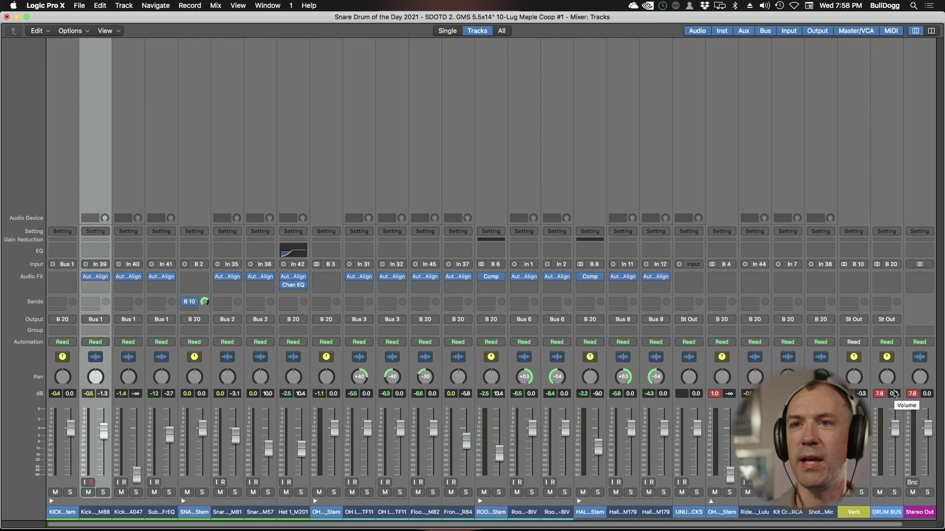
- Insert Space Designer on the Verb channel and load the 03.4s Hot Plate preset from the large plate reverbs
{"action": "left_click", "coordinate": [853, 277]}
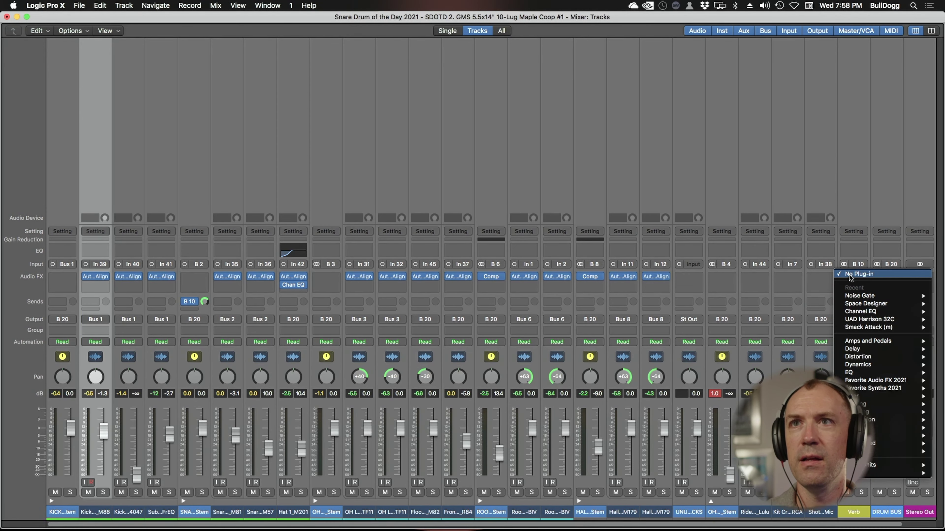
{"action": "left_click", "coordinate": [866, 303]}
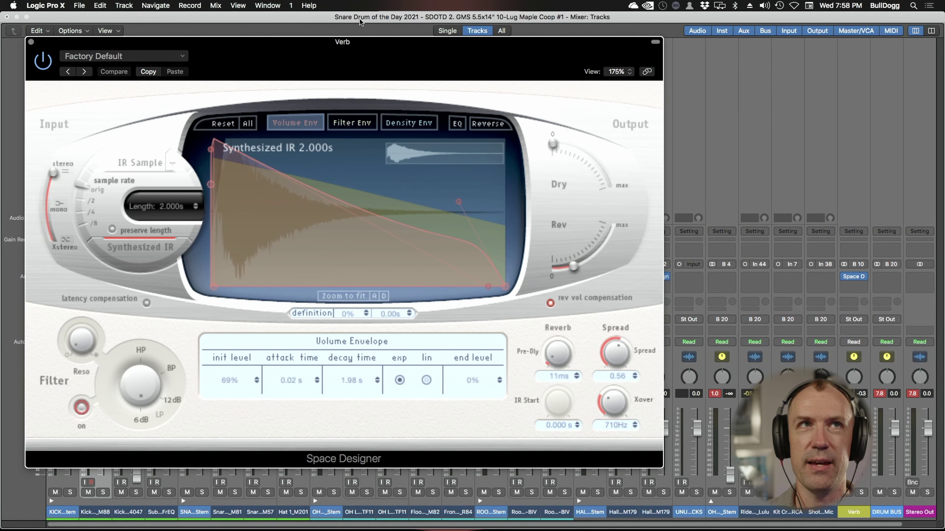
{"action": "left_click_drag", "start_coordinate": [343, 44], "coordinate": [364, 51]}
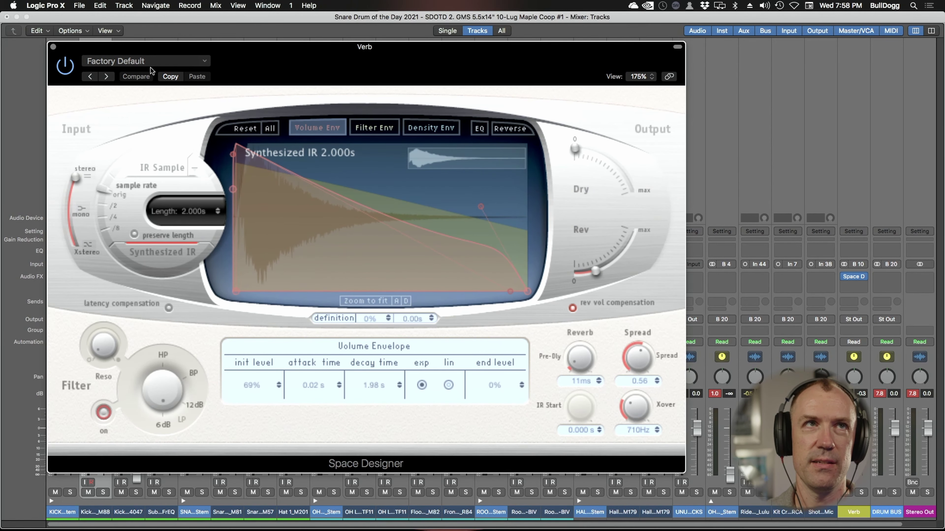
{"action": "left_click", "coordinate": [180, 63]}
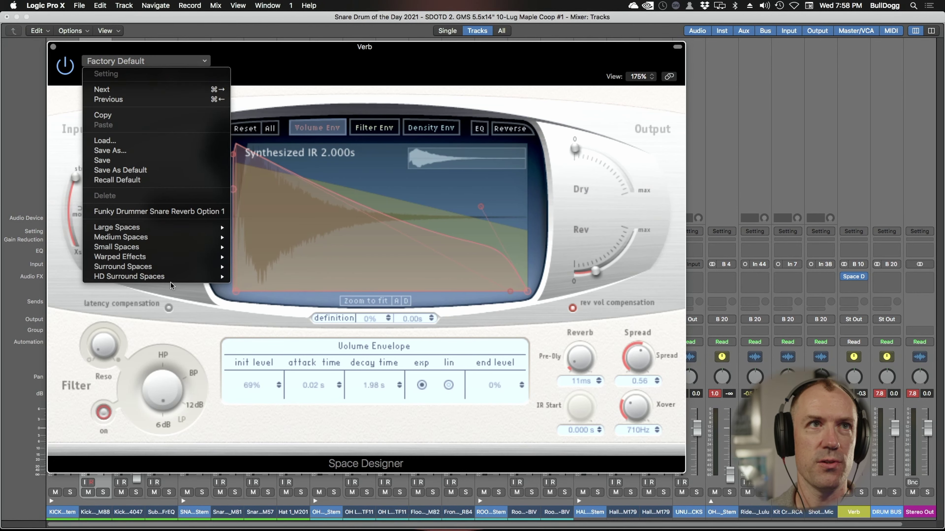
{"action": "mouse_move", "coordinate": [175, 230]}
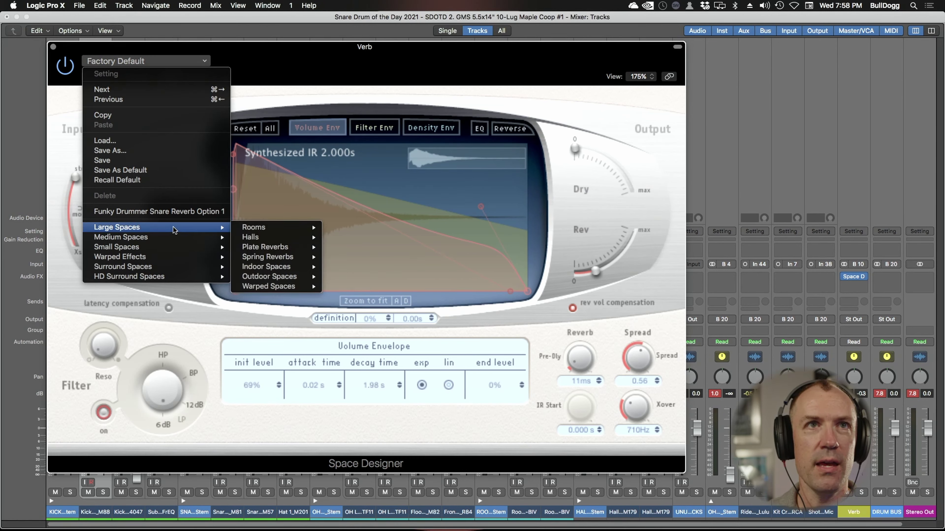
{"action": "mouse_move", "coordinate": [280, 256]}
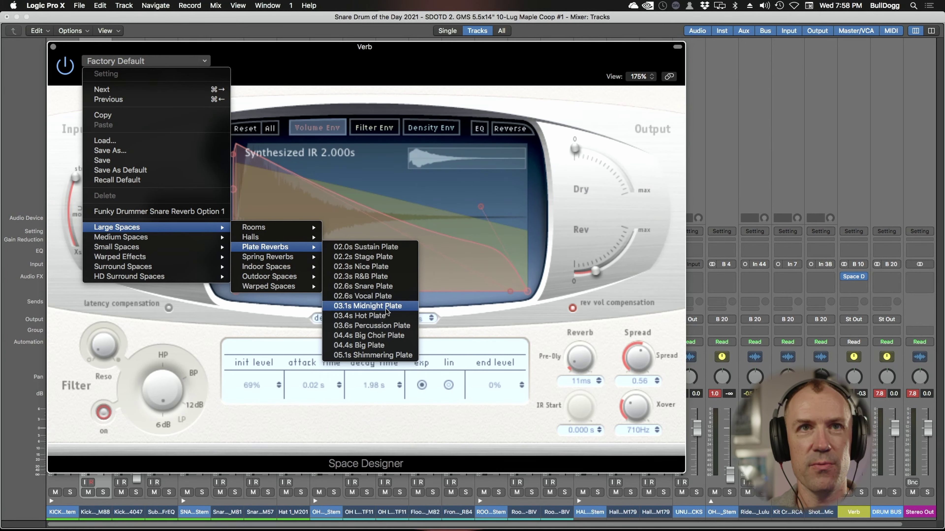
{"action": "left_click", "coordinate": [384, 316]}
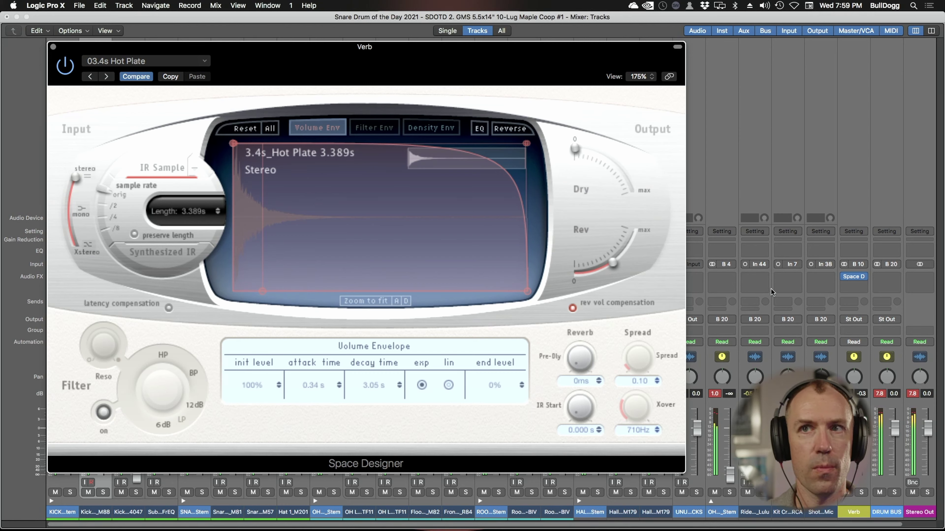
- Add a Channel EQ after the reverb, with an 80 Hz low cut and a low shelf of -7 dB at 300 Hz
{"action": "double_click", "coordinate": [854, 250]}
{"action": "left_click", "coordinate": [62, 90]}
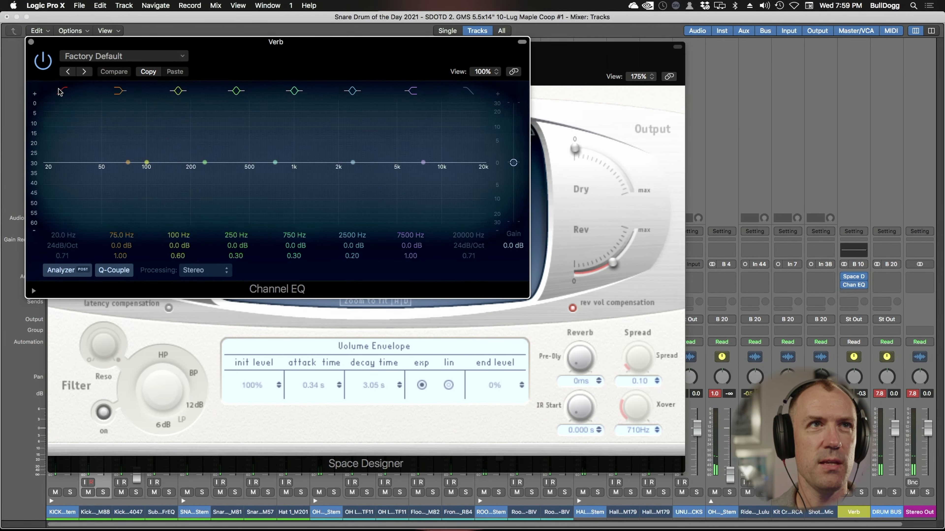
{"action": "key", "text": "space"}
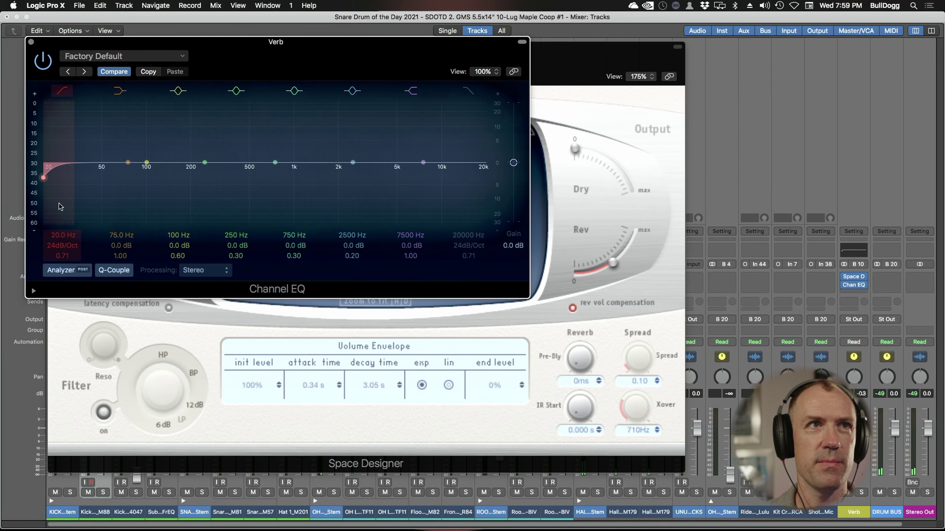
{"action": "left_click_drag", "start_coordinate": [62, 238], "coordinate": [63, 221]}
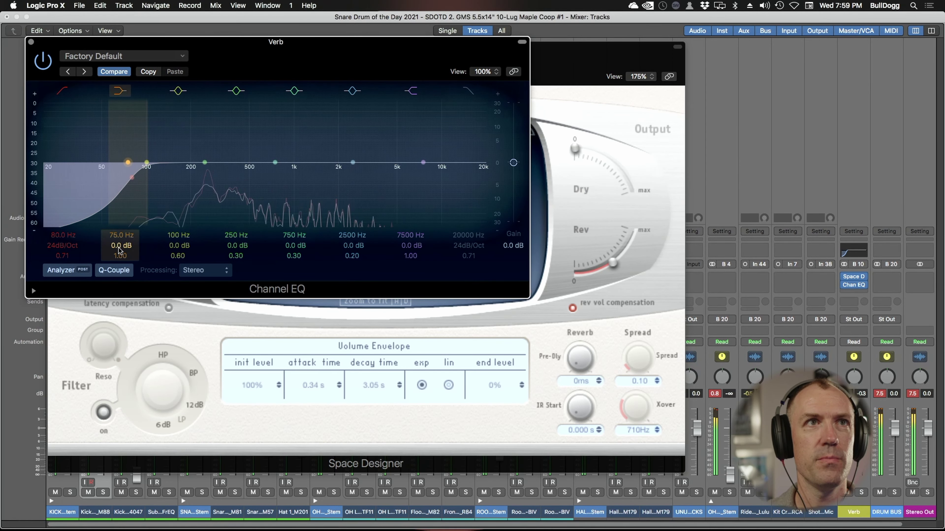
{"action": "left_click_drag", "start_coordinate": [120, 250], "coordinate": [121, 220]}
- Set the reverb EQ's high shelf to -3.5 dB at 2950 Hz
{"action": "left_click", "coordinate": [423, 163]}
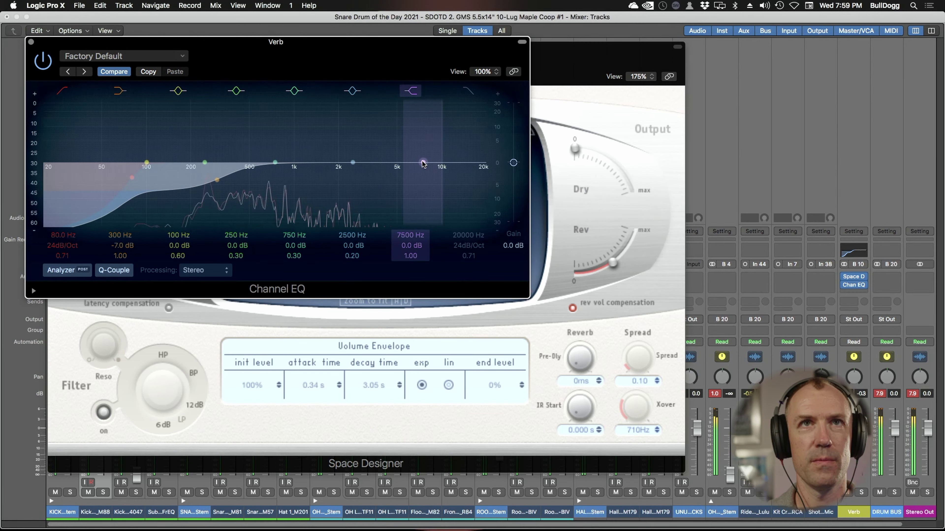
{"action": "left_click_drag", "start_coordinate": [423, 163], "coordinate": [358, 186]}
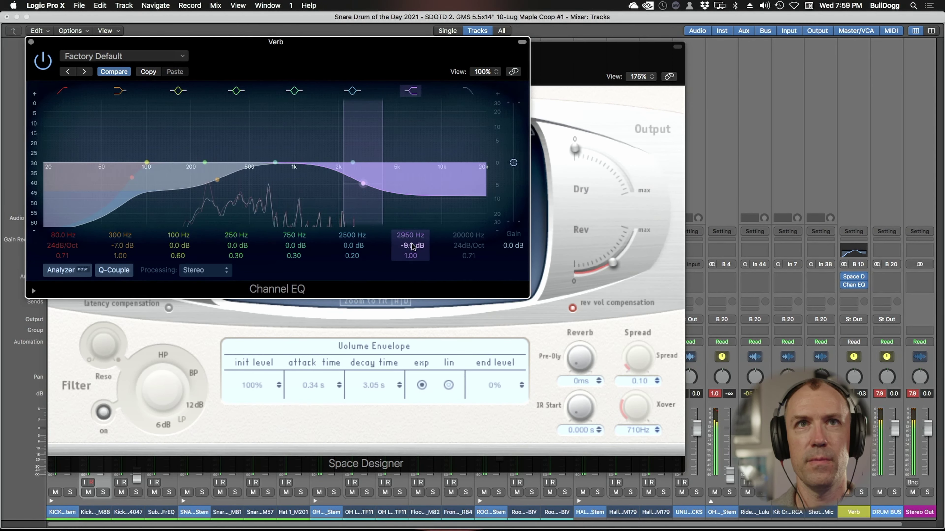
{"action": "left_click_drag", "start_coordinate": [413, 247], "coordinate": [413, 230]}
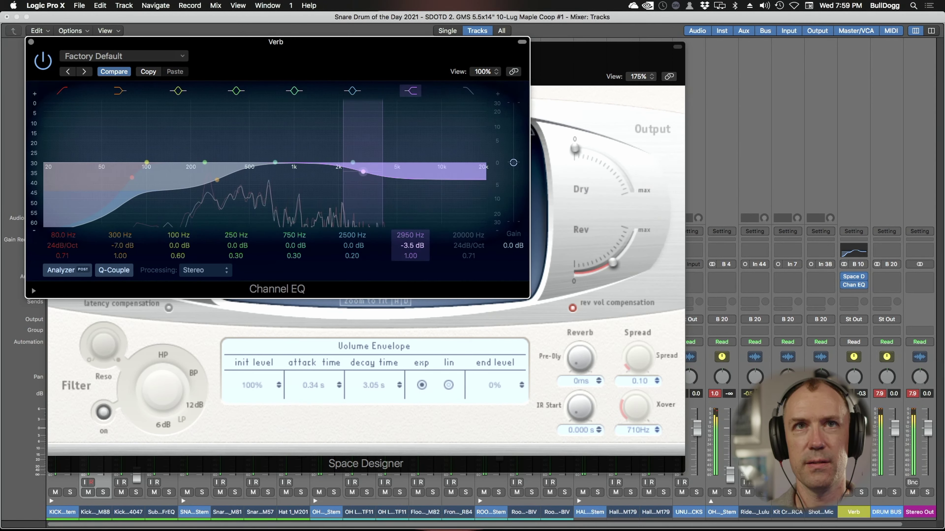
- Insert a Noise Gate after the Channel EQ on the Verb channel, leaving only the gate's window open over the mixer
{"action": "left_click", "coordinate": [857, 294]}
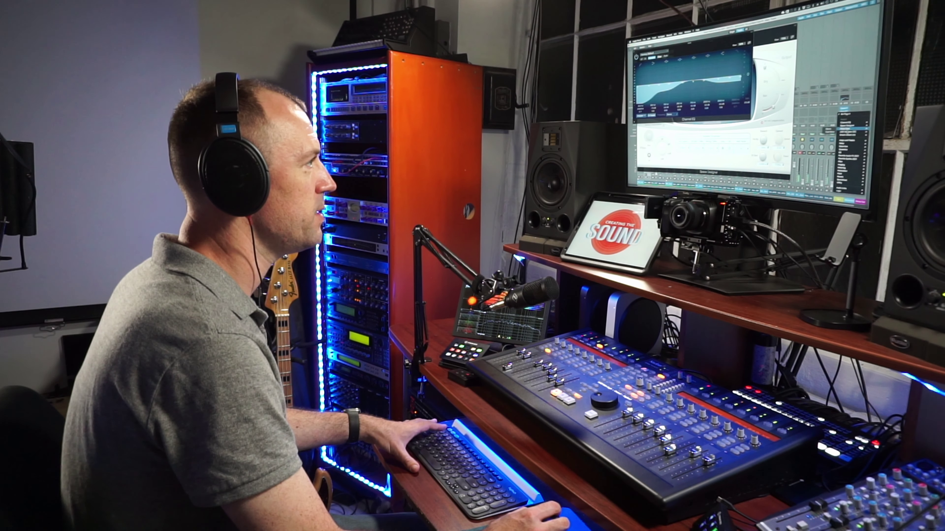
{"action": "left_click", "coordinate": [829, 130]}
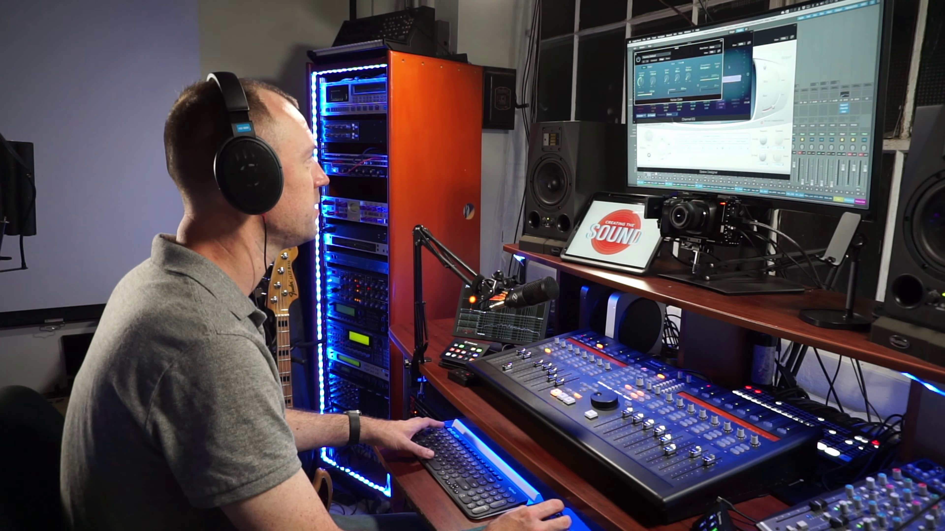
{"action": "key", "text": "super+w"}
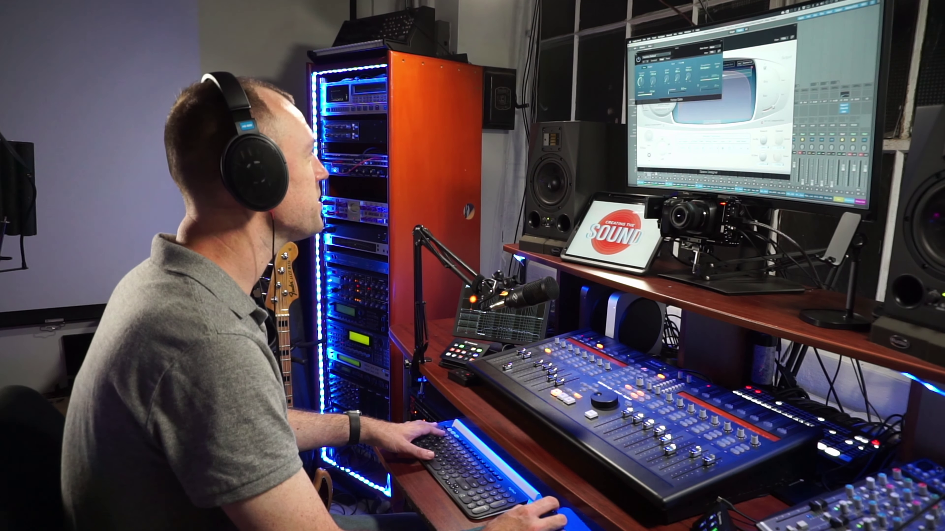
{"action": "key", "text": "super+w"}
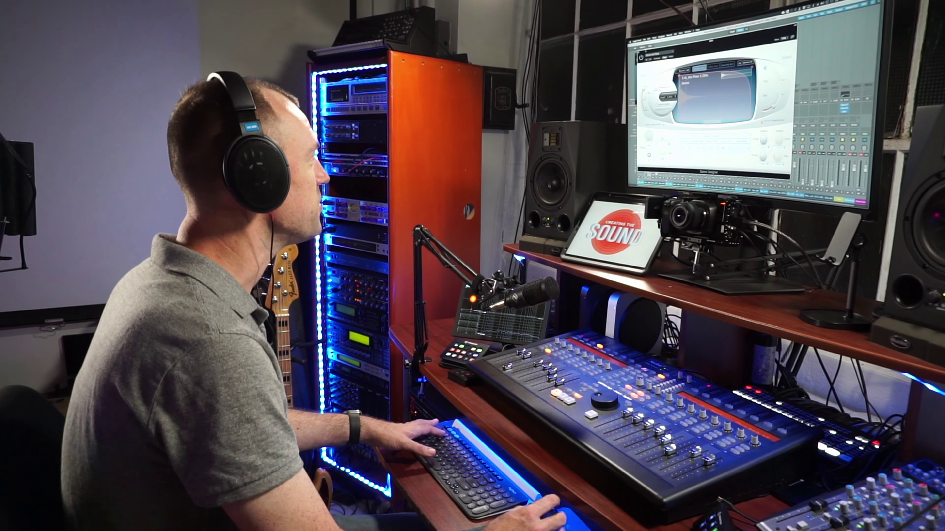
{"action": "key", "text": "super+w"}
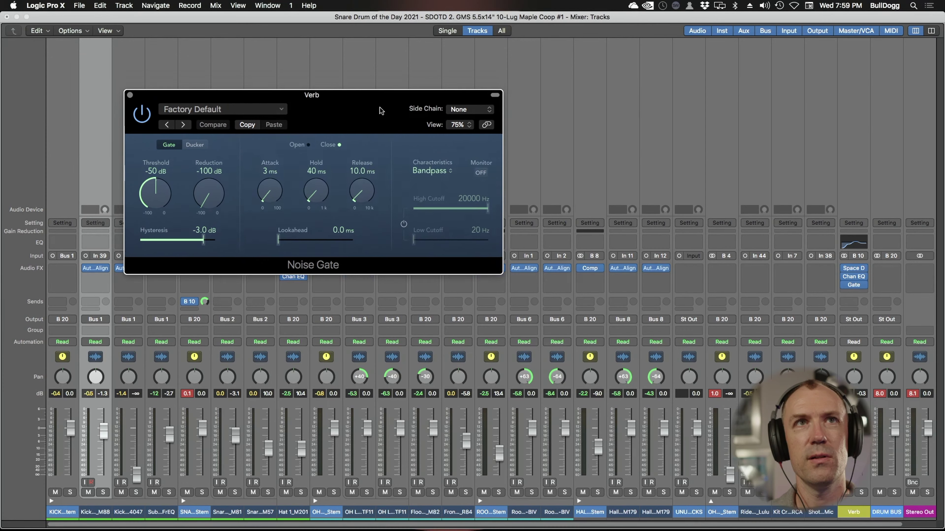
{"action": "left_click_drag", "start_coordinate": [382, 110], "coordinate": [425, 175]}
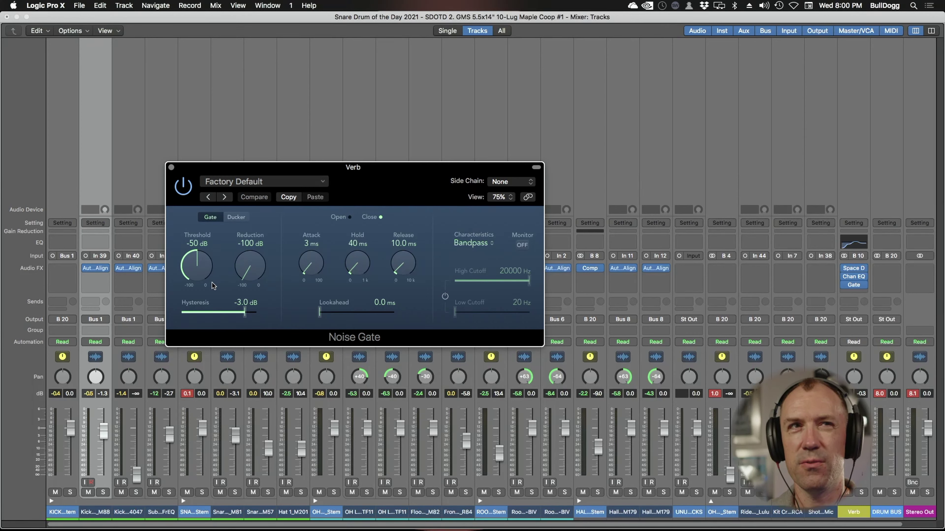
- Play the drums with the snare stem soloed and raise the gate's threshold to -25 dB
{"action": "key", "text": "space"}
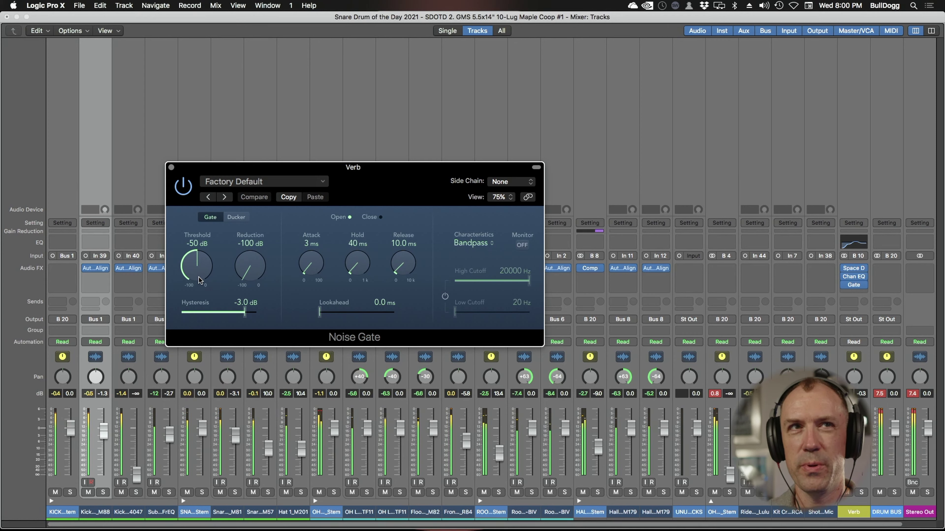
{"action": "left_click_drag", "start_coordinate": [200, 279], "coordinate": [236, 129]}
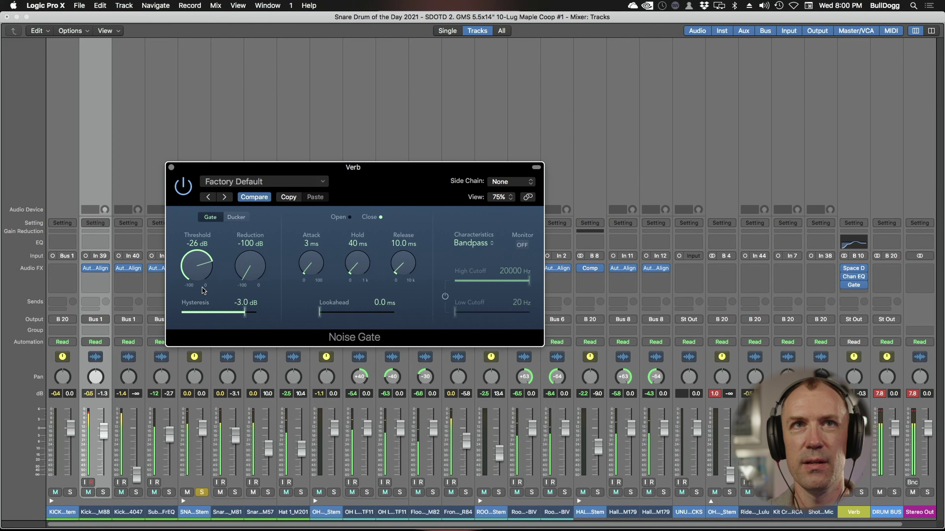
{"action": "left_click_drag", "start_coordinate": [204, 290], "coordinate": [205, 288]}
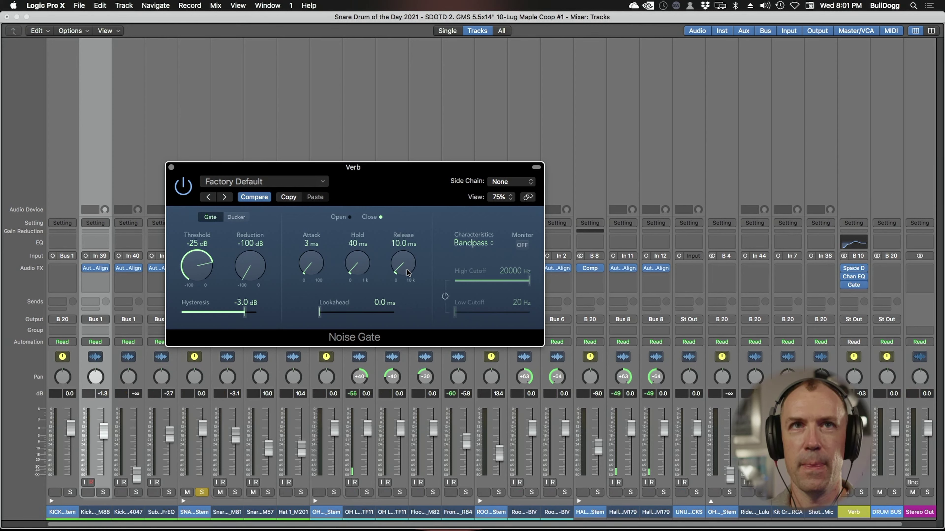
- Lengthen the gate's release to 85.5 ms and raise its threshold to -21 dB
{"action": "left_click_drag", "start_coordinate": [412, 273], "coordinate": [407, 259]}
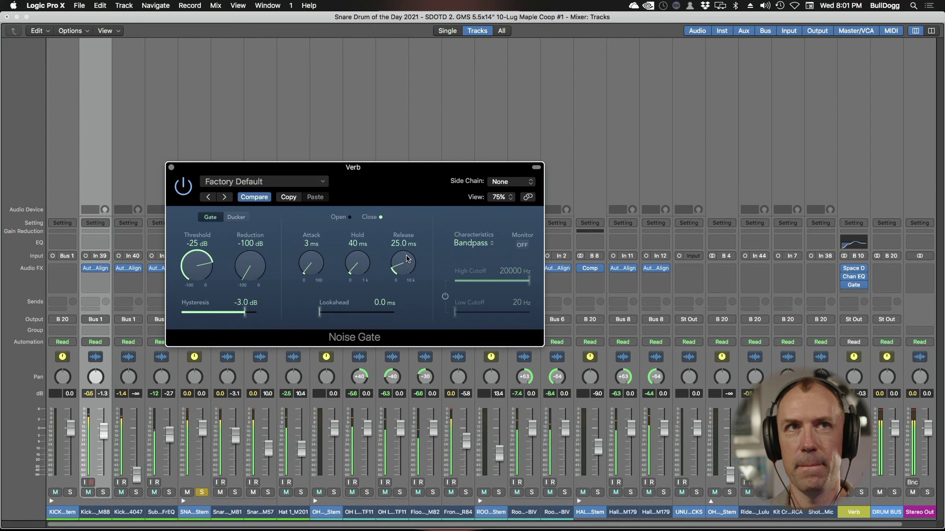
{"action": "left_click_drag", "start_coordinate": [405, 258], "coordinate": [408, 225]}
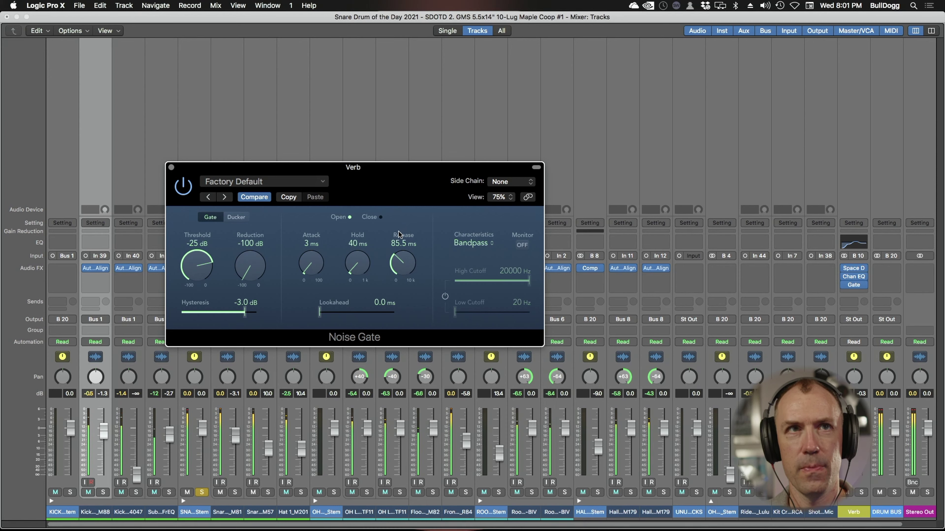
{"action": "left_click_drag", "start_coordinate": [203, 270], "coordinate": [202, 258]}
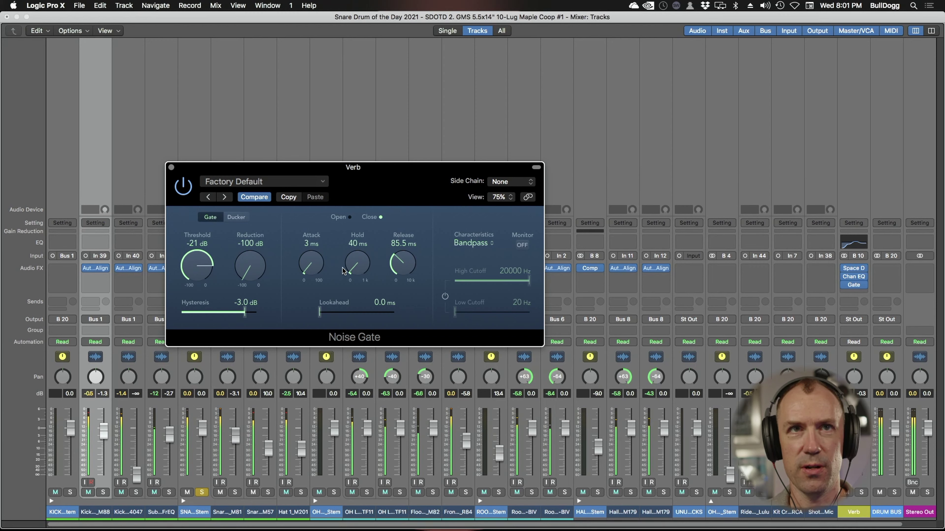
- Set the gate's hold to 30 ms, attack to 0 ms and lookahead to 3.0 ms
{"action": "left_click_drag", "start_coordinate": [356, 271], "coordinate": [360, 275]}
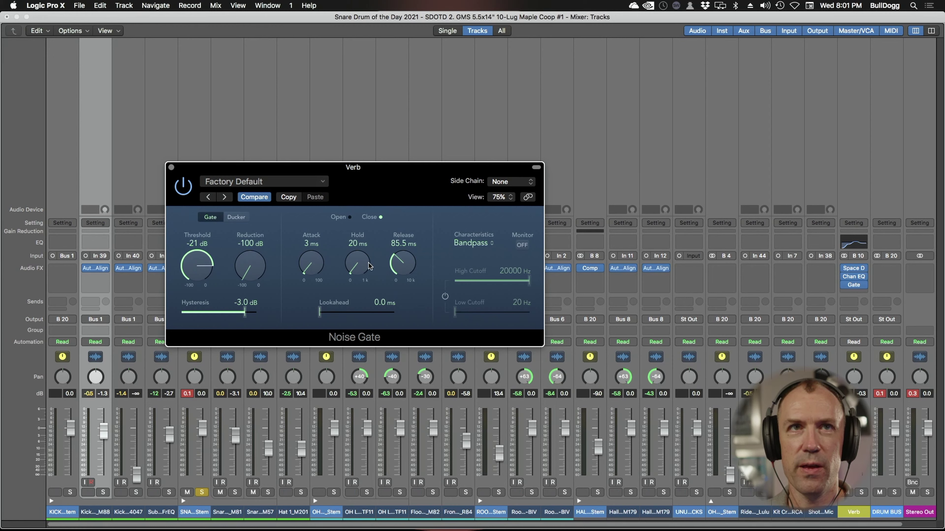
{"action": "left_click_drag", "start_coordinate": [371, 267], "coordinate": [368, 264]}
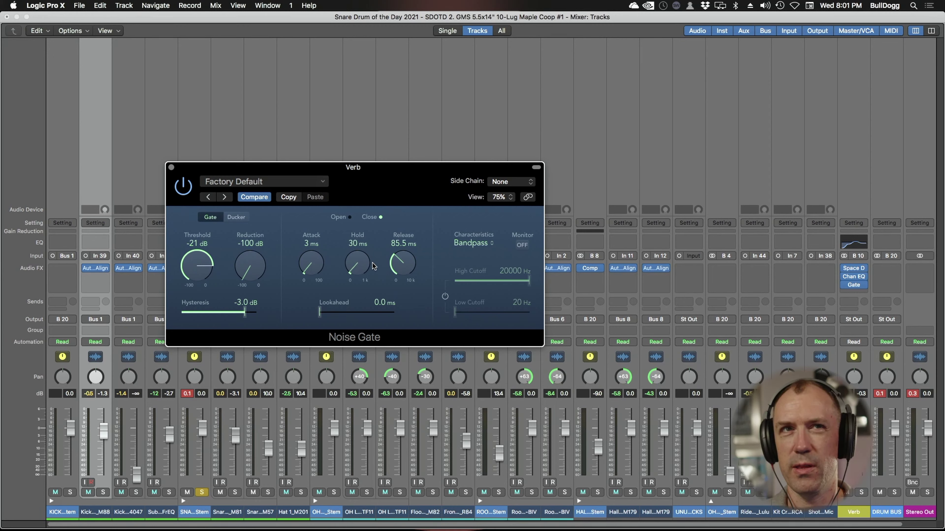
{"action": "key", "text": "space"}
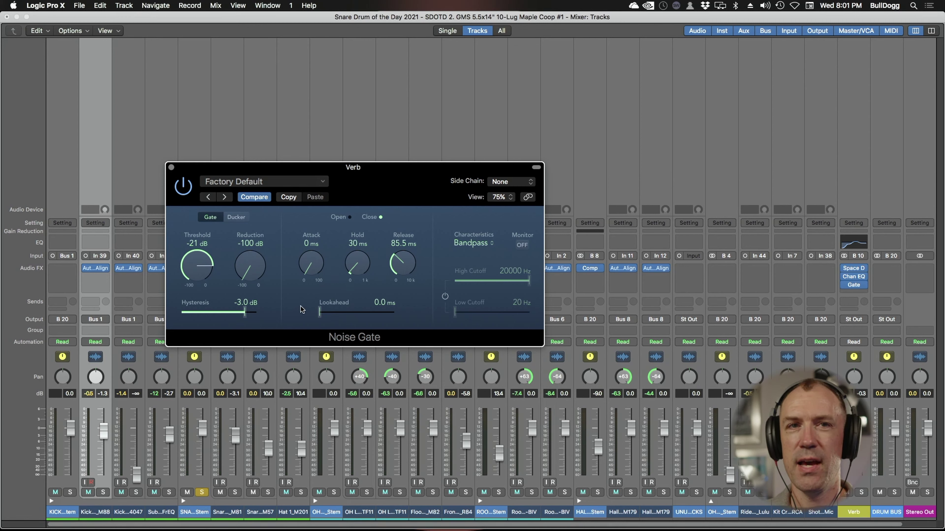
{"action": "left_click_drag", "start_coordinate": [323, 315], "coordinate": [333, 319]}
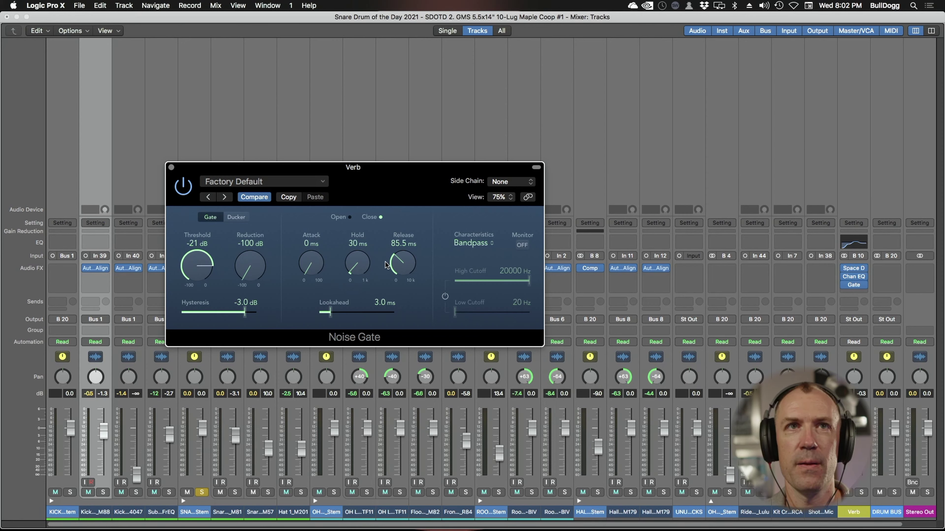
- Play the soloed snare stem and lower the gate's threshold to -23 dB
{"action": "key", "text": "space"}
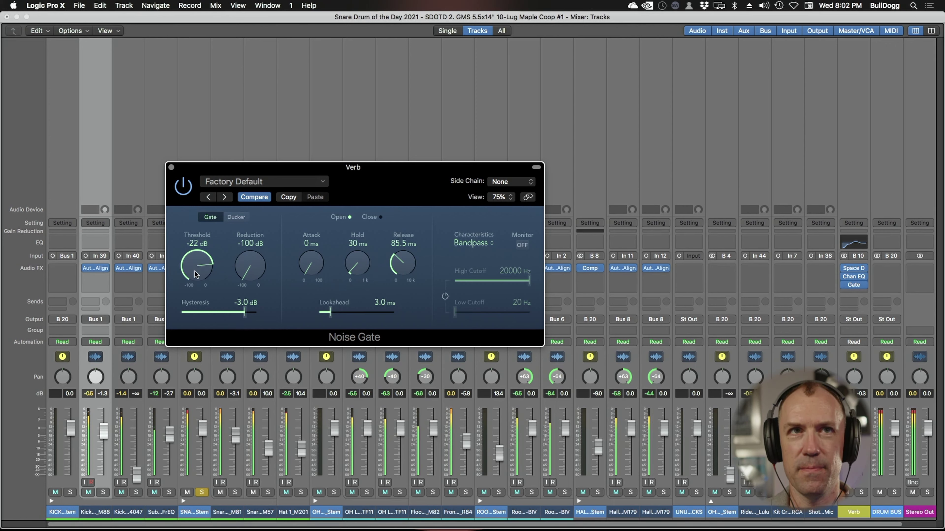
{"action": "left_click_drag", "start_coordinate": [196, 273], "coordinate": [197, 275]}
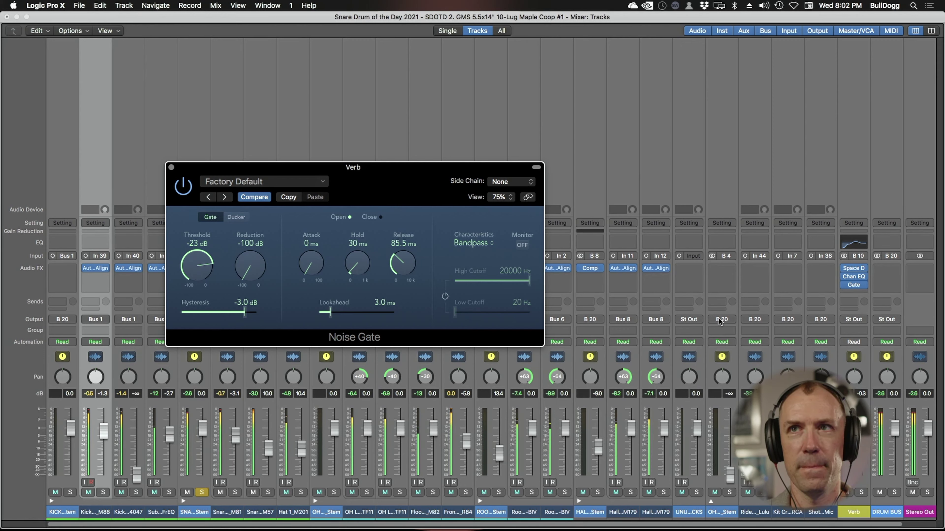
- In the Verb bus's Channel EQ, set the low shelf to 455 Hz with a -13.0 dB cut
{"action": "left_click", "coordinate": [854, 278]}
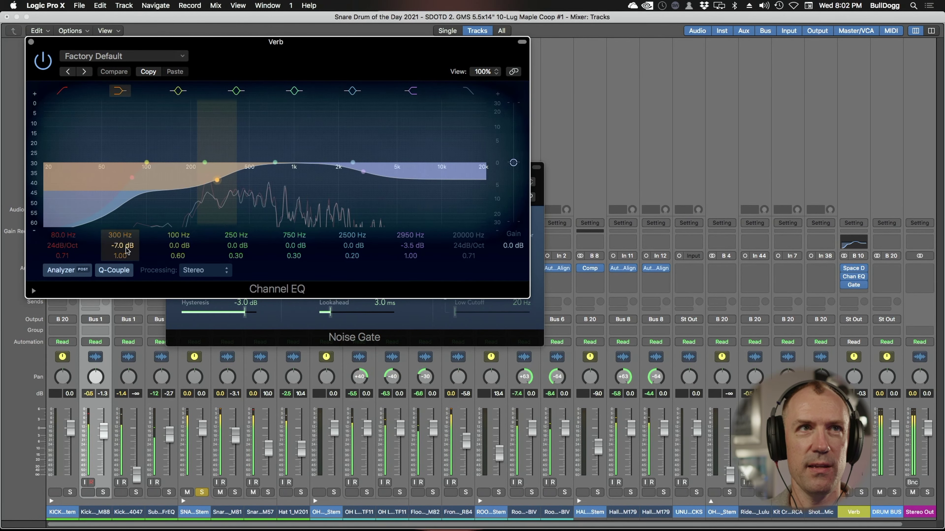
{"action": "scroll", "coordinate": [125, 246], "scroll_direction": "down", "scroll_amount": 6}
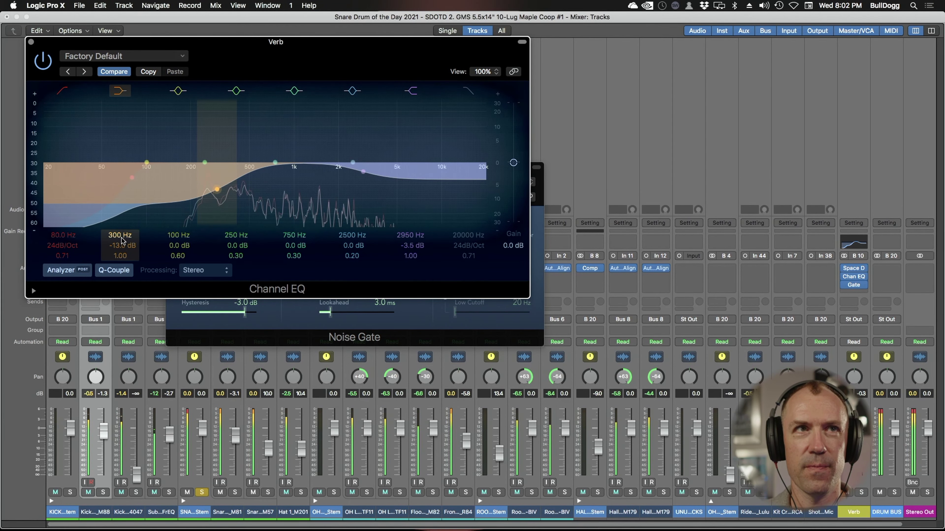
{"action": "left_click_drag", "start_coordinate": [121, 237], "coordinate": [121, 221]}
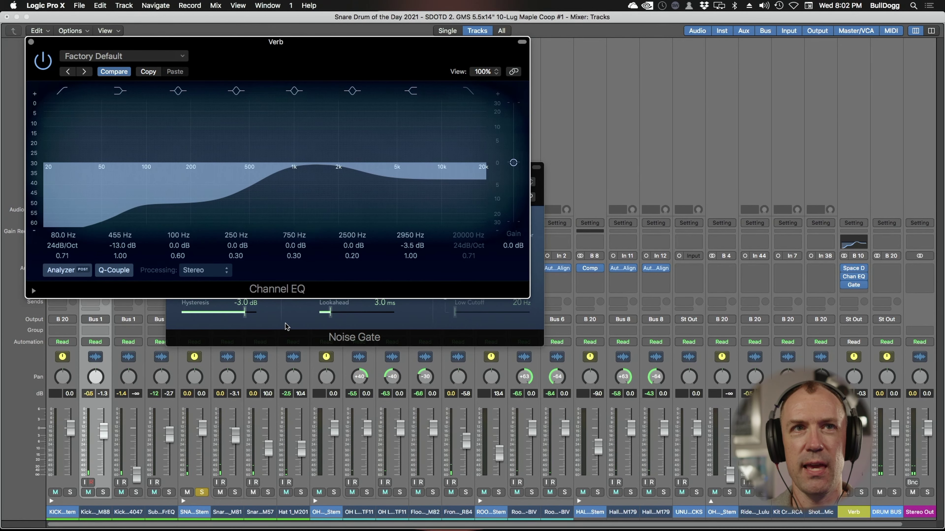
- Lower the Noise Gate's threshold to -27 dB and shorten its release to 60.7 ms
{"action": "left_click", "coordinate": [288, 333]}
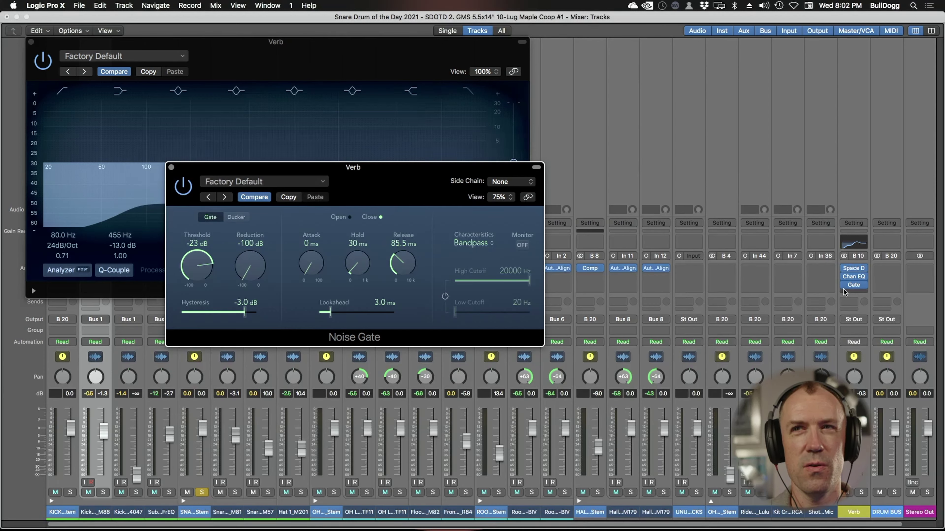
{"action": "mouse_move", "coordinate": [848, 279]}
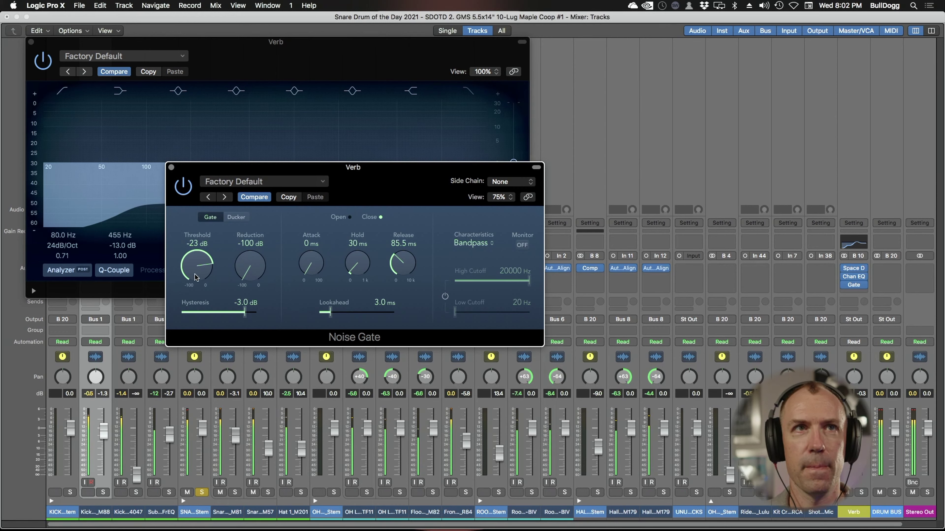
{"action": "left_click_drag", "start_coordinate": [197, 278], "coordinate": [198, 283]}
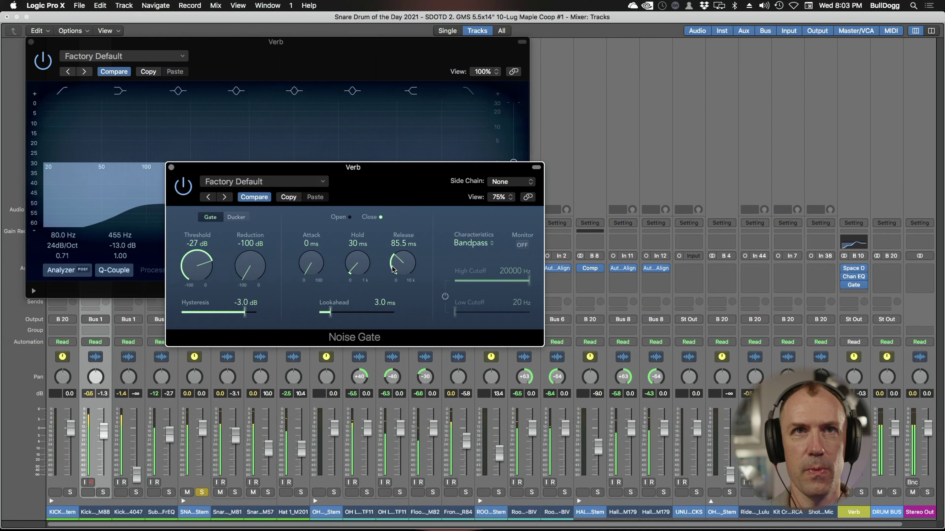
{"action": "left_click_drag", "start_coordinate": [395, 273], "coordinate": [396, 279]}
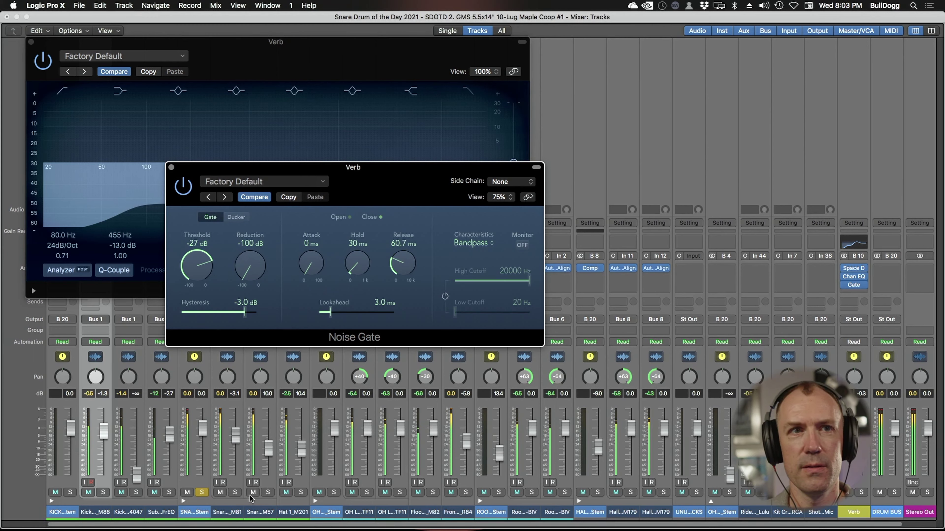
- Unsolo the snare stem, select the Verb channel and play the full drum mix
{"action": "left_click", "coordinate": [201, 493]}
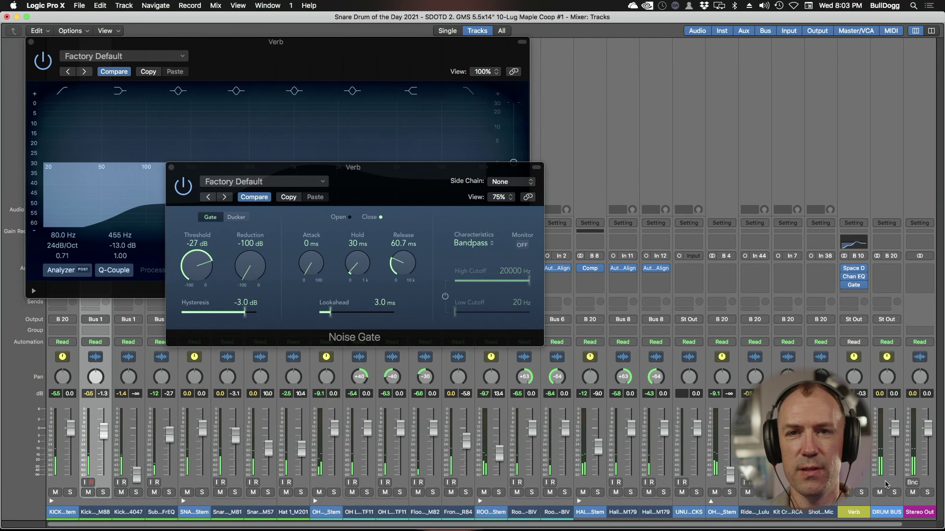
{"action": "left_click", "coordinate": [861, 511]}
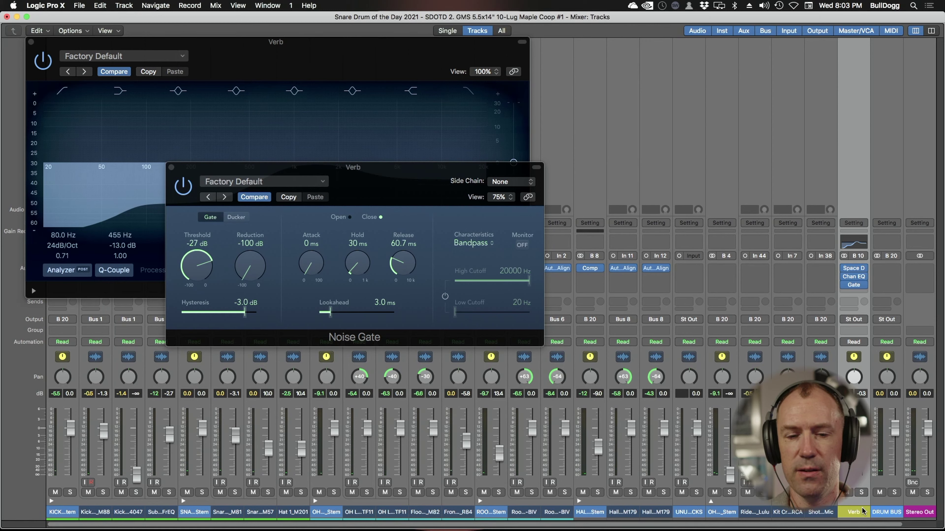
{"action": "key", "text": "space"}
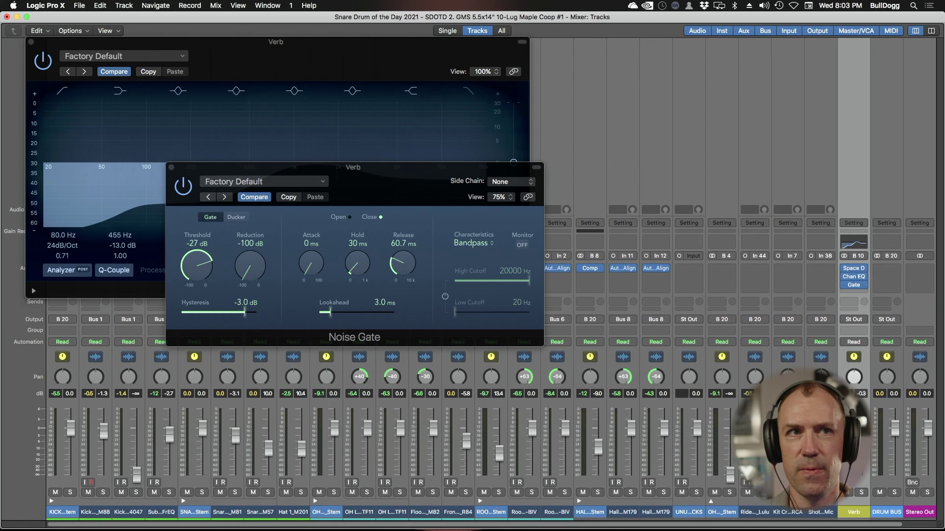
{"action": "key", "text": "space"}
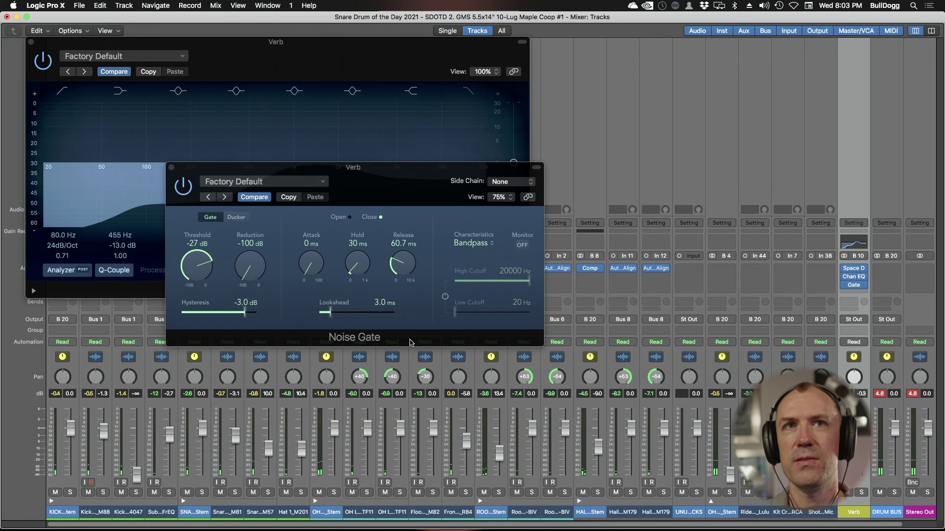
{"action": "left_click", "coordinate": [411, 332]}
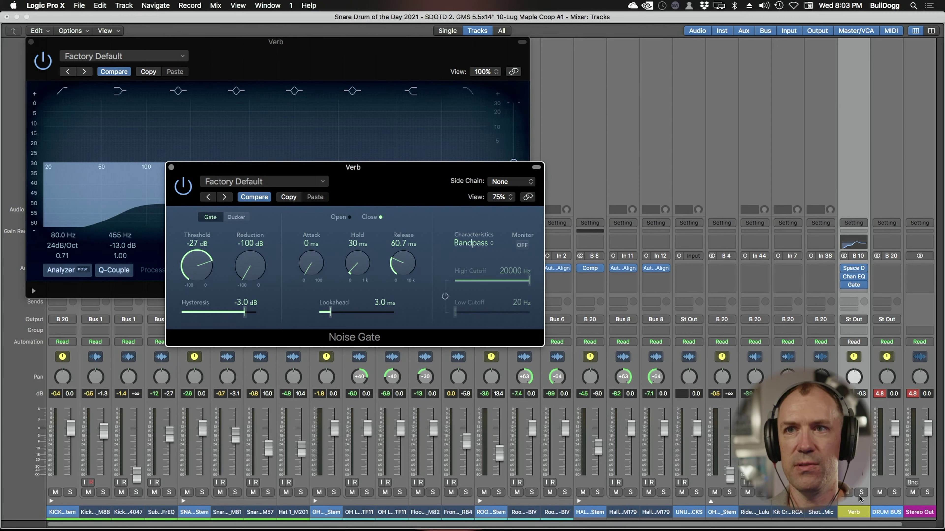
{"action": "key", "text": "super+w"}
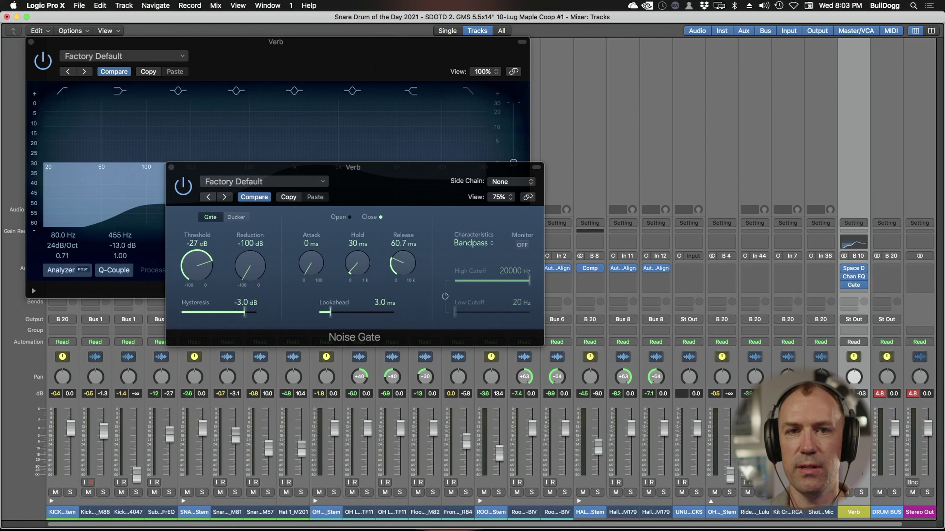
{"action": "key", "text": "space"}
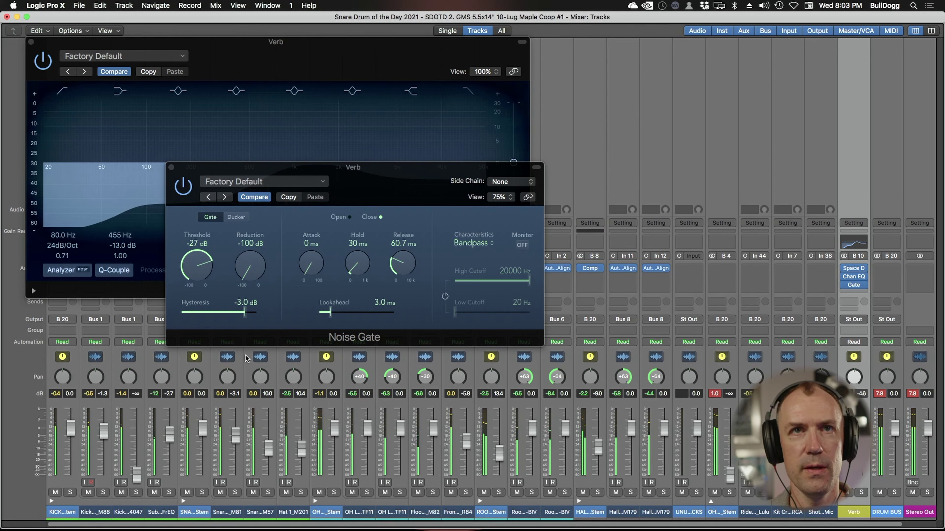
- Set the gate's release to 112.5 ms and lower the Verb channel's volume to -5.7 dB during playback
{"action": "left_click_drag", "start_coordinate": [402, 273], "coordinate": [405, 265]}
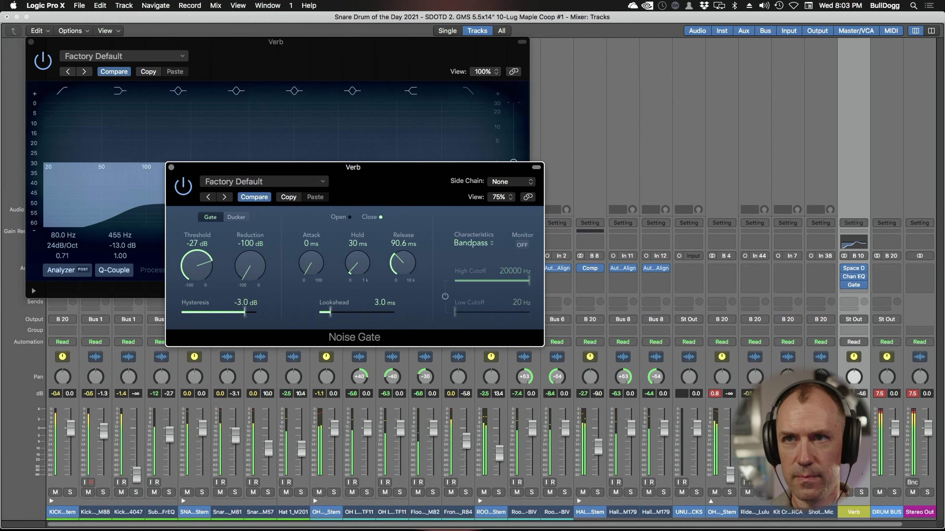
{"action": "key", "text": "super+w"}
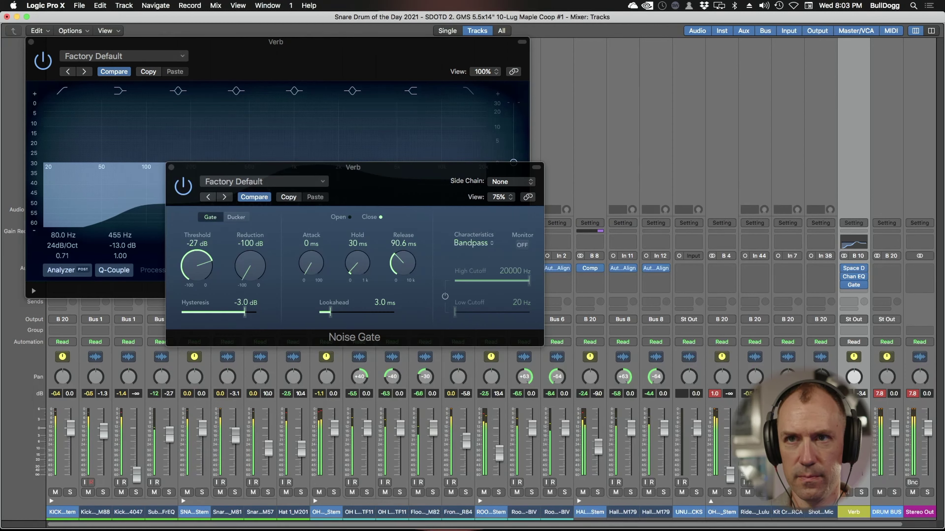
{"action": "left_click_drag", "start_coordinate": [410, 271], "coordinate": [412, 244]}
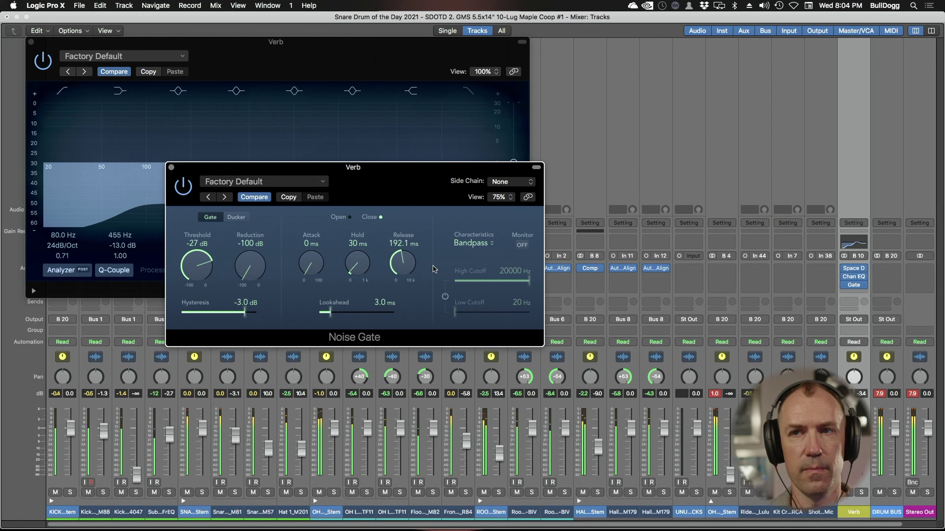
{"action": "left_click", "coordinate": [867, 473]}
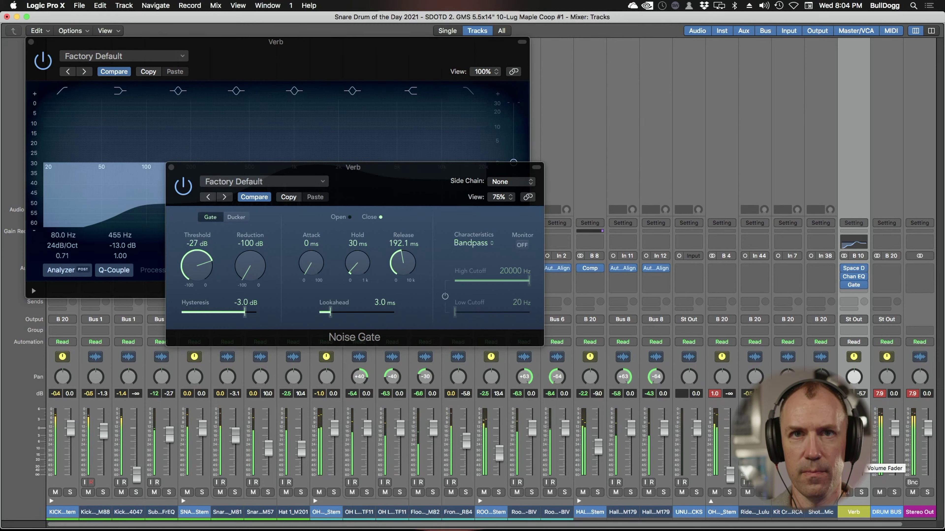
{"action": "left_click_drag", "start_coordinate": [412, 268], "coordinate": [412, 283]}
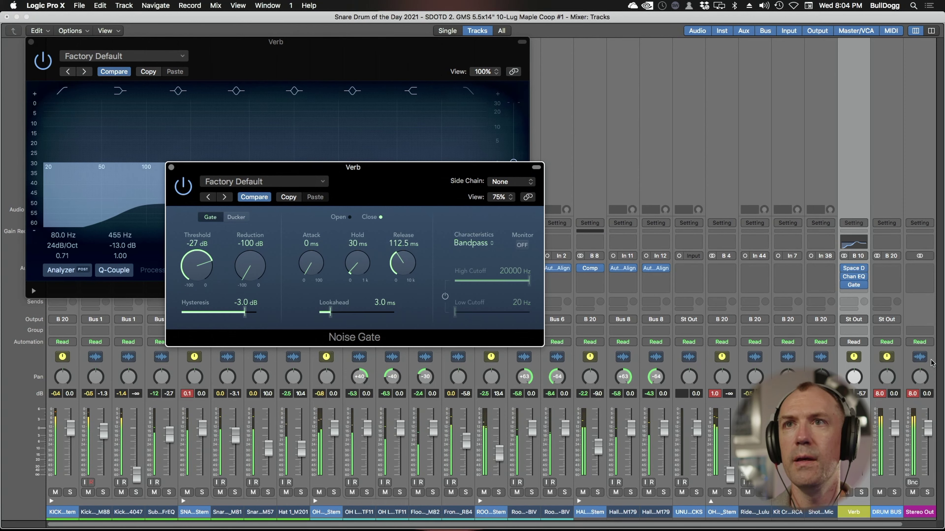
- Add a second Channel EQ after the gate and, during playback, move its 2500 Hz bell to 400 Hz with a 0.5 dB boost
{"action": "left_click", "coordinate": [871, 297]}
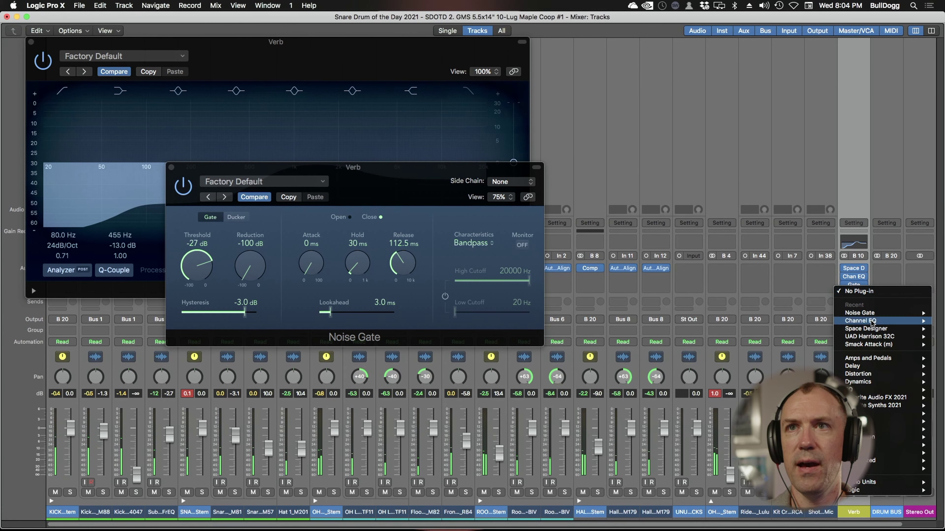
{"action": "left_click", "coordinate": [872, 321]}
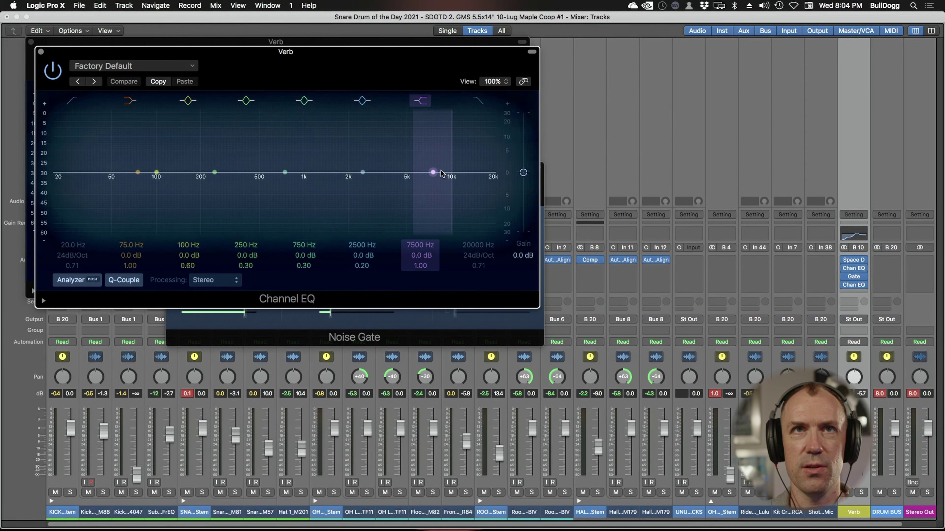
{"action": "key", "text": "space"}
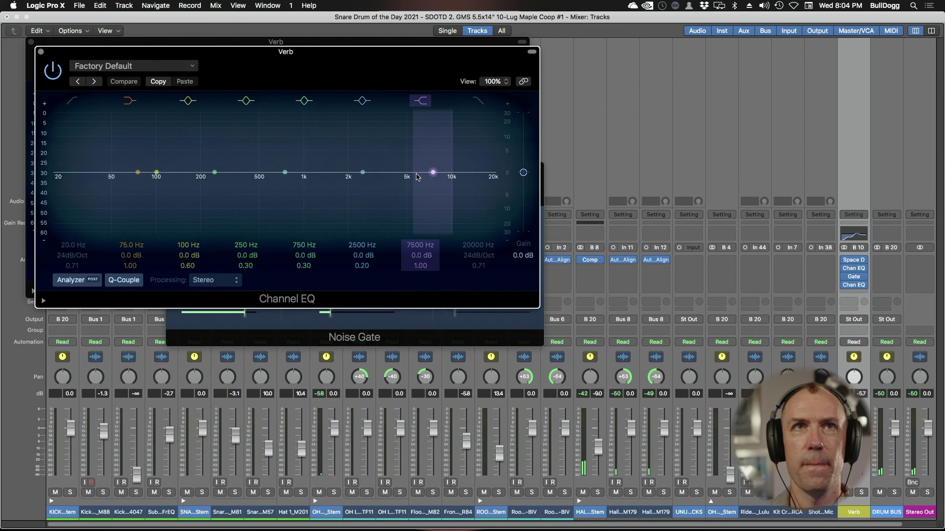
{"action": "left_click_drag", "start_coordinate": [363, 174], "coordinate": [238, 172]}
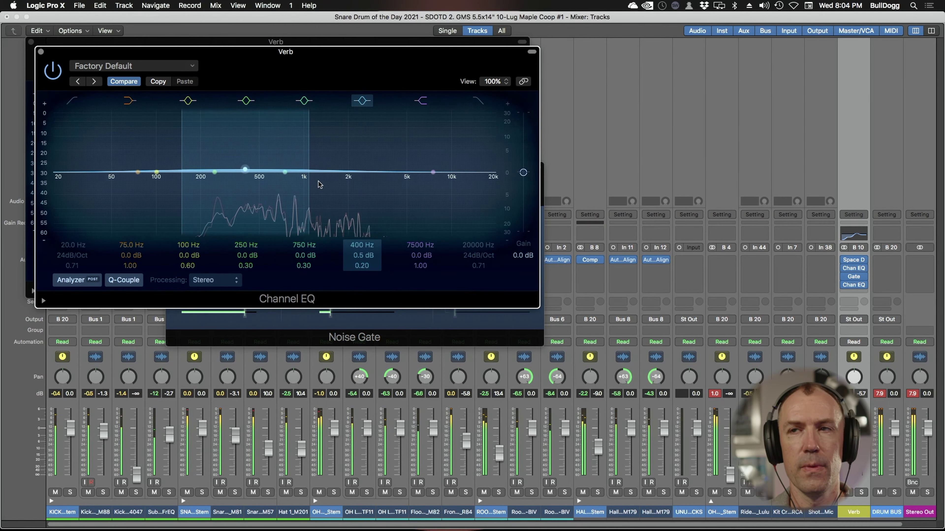
- Load the 04.3s Concrete Room preset in the Verb bus's Space Designer
{"action": "left_click", "coordinate": [854, 262]}
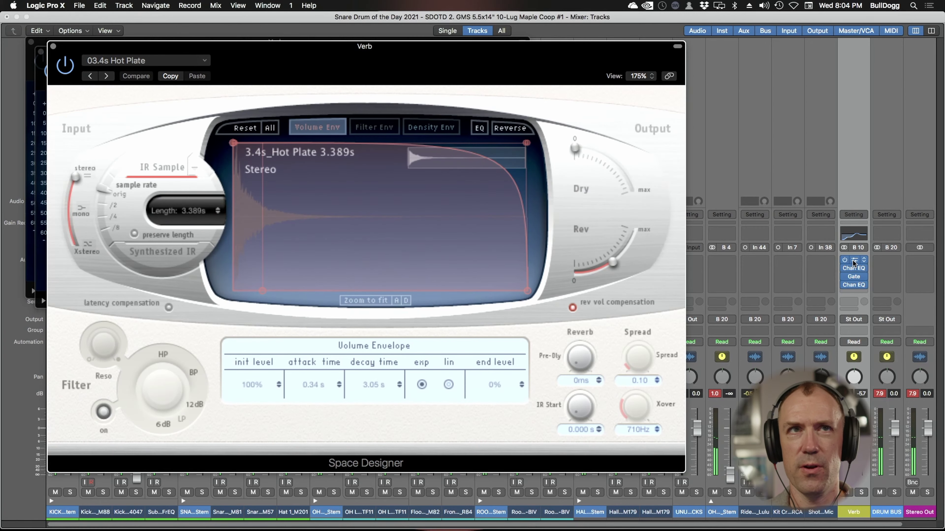
{"action": "left_click", "coordinate": [165, 62]}
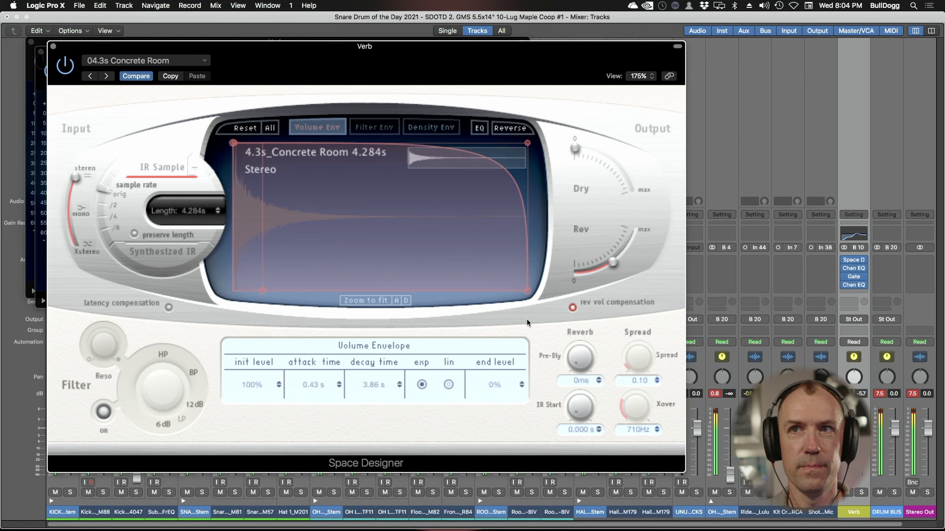
- Set the Verb bus's gate to a -24 dB threshold, 10 ms hold and 65.5 ms release
{"action": "left_click", "coordinate": [855, 278]}
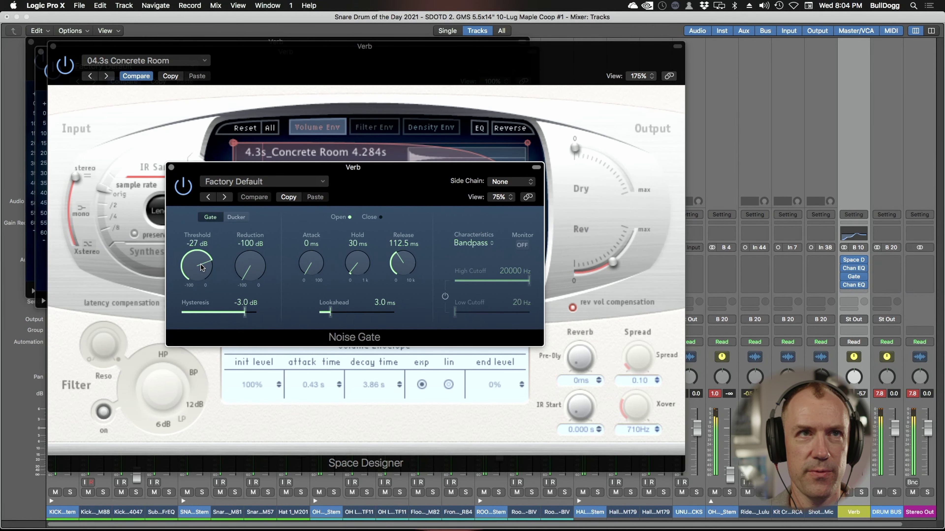
{"action": "left_click_drag", "start_coordinate": [207, 267], "coordinate": [204, 257]}
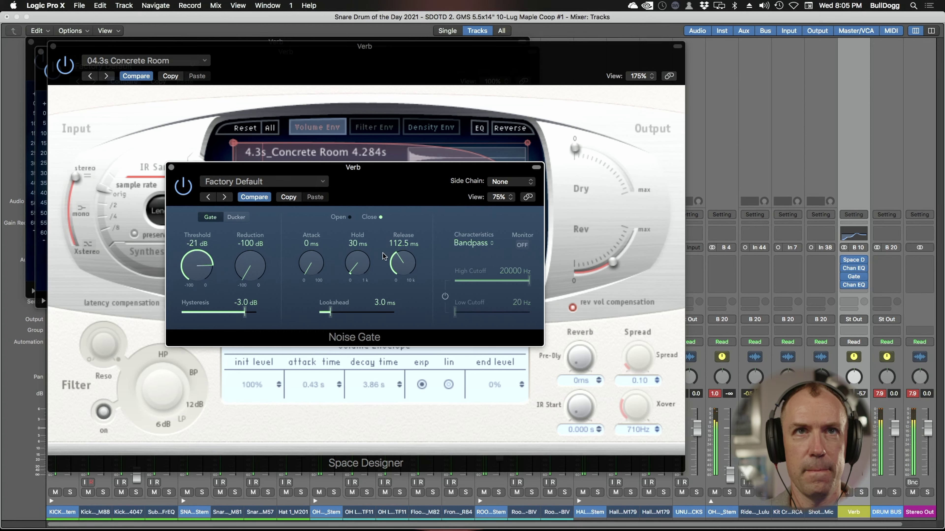
{"action": "mouse_move", "coordinate": [386, 258]}
{"action": "left_mouse_down"}
{"action": "mouse_move", "coordinate": [413, 268]}
{"action": "mouse_move", "coordinate": [414, 283]}
{"action": "mouse_move", "coordinate": [362, 268]}
{"action": "mouse_move", "coordinate": [364, 279]}
{"action": "mouse_move", "coordinate": [400, 265]}
{"action": "left_mouse_up"}
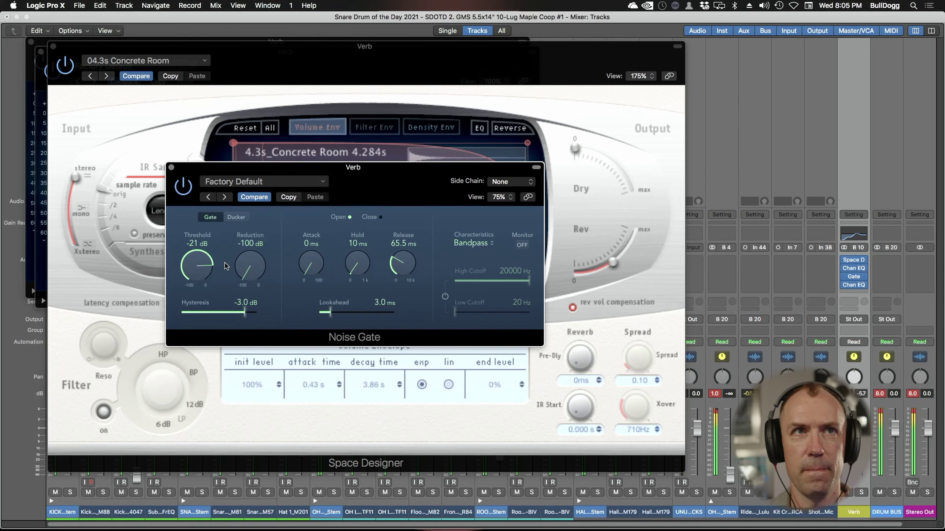
{"action": "left_click_drag", "start_coordinate": [200, 265], "coordinate": [199, 267]}
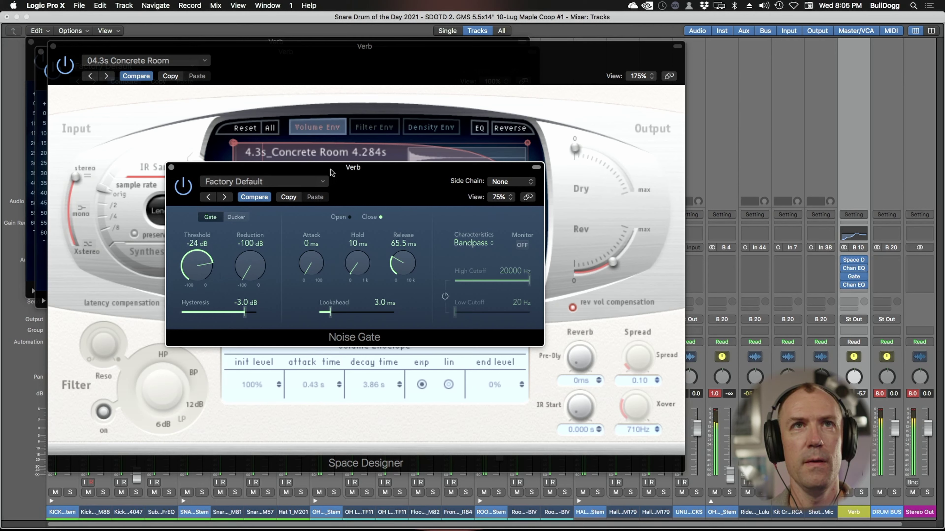
- Move the gate window aside and load Space Designer's 03.7s Metallic Room preset from the Large Spaces rooms
{"action": "left_click_drag", "start_coordinate": [334, 173], "coordinate": [571, 279]}
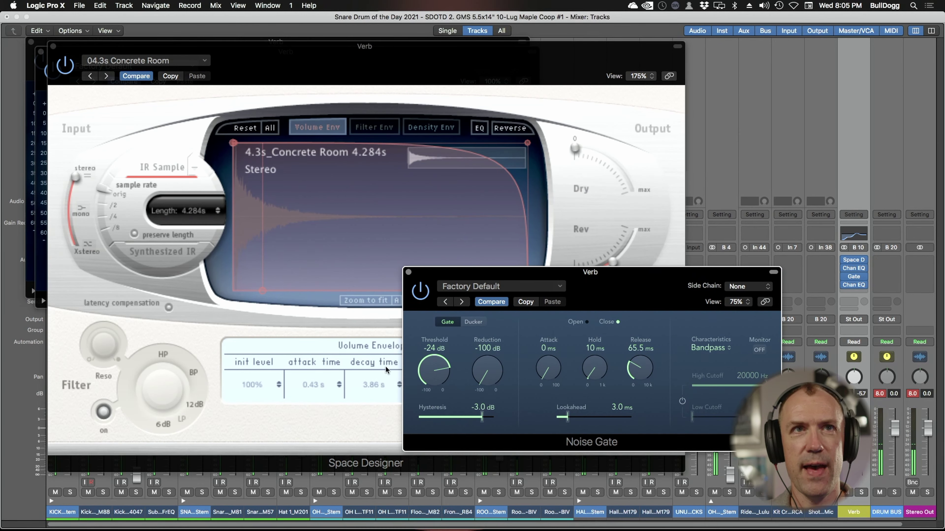
{"action": "left_click", "coordinate": [231, 328]}
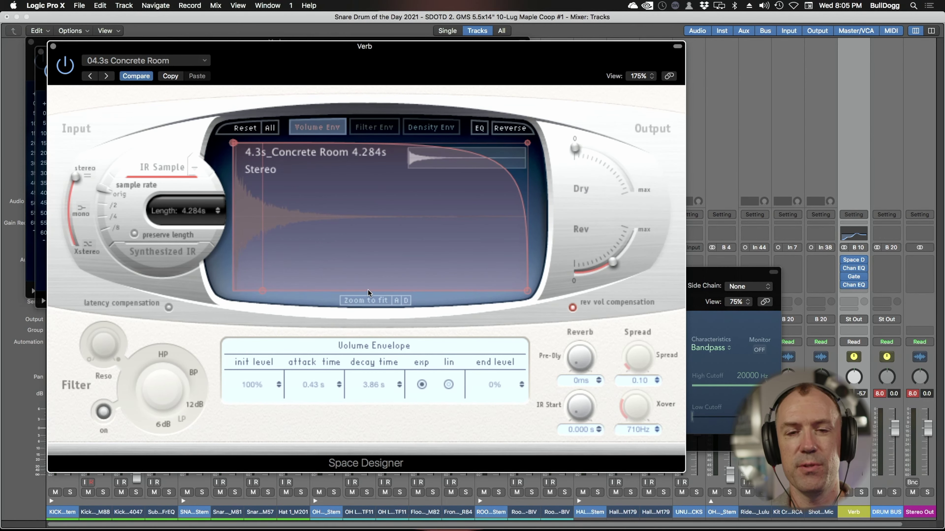
{"action": "left_click", "coordinate": [130, 61]}
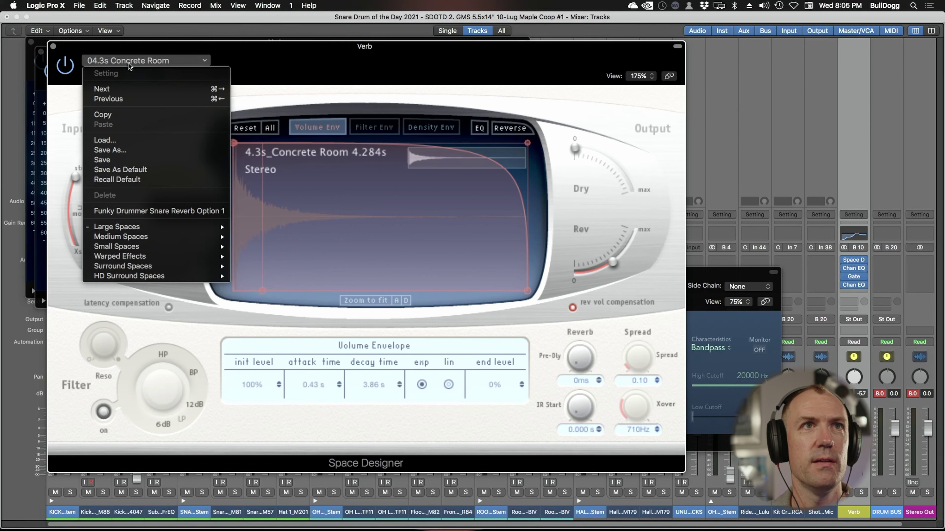
{"action": "mouse_move", "coordinate": [147, 228]}
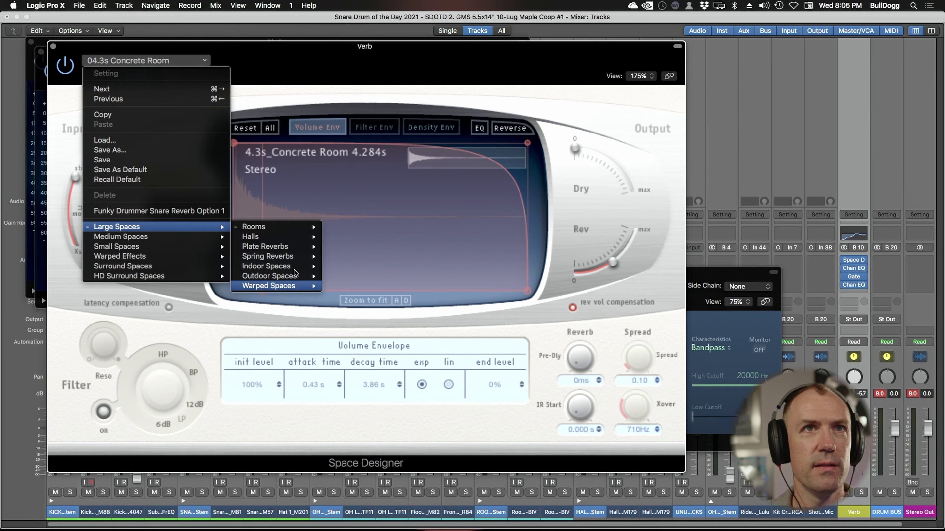
{"action": "mouse_move", "coordinate": [289, 235]}
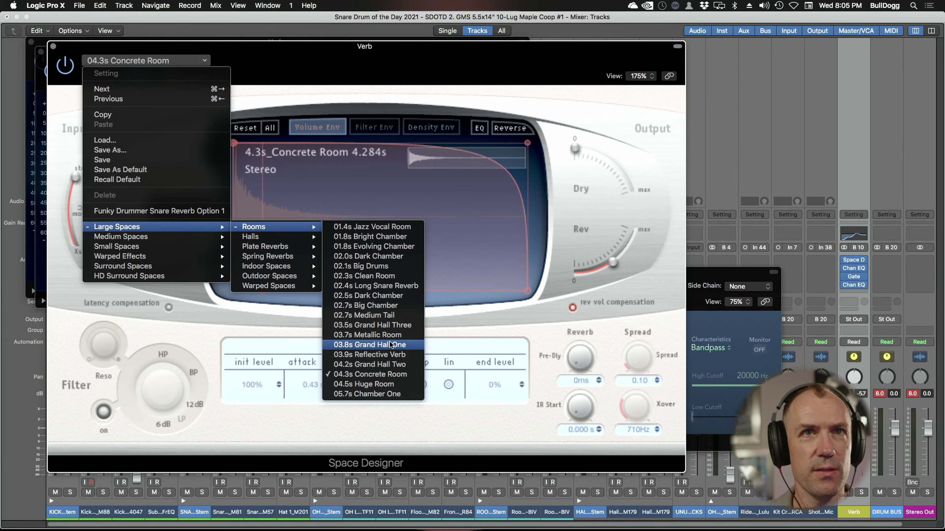
{"action": "left_click", "coordinate": [405, 336]}
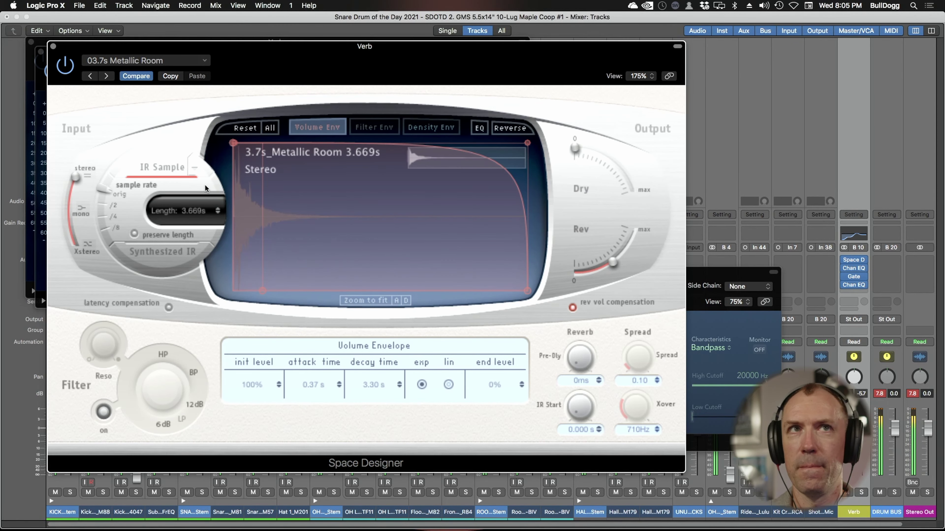
- Load Space Designer's 2.7s Chamber Four preset from the Medium Spaces rooms on the Verb bus
{"action": "left_click", "coordinate": [154, 64]}
{"action": "mouse_move", "coordinate": [159, 246]}
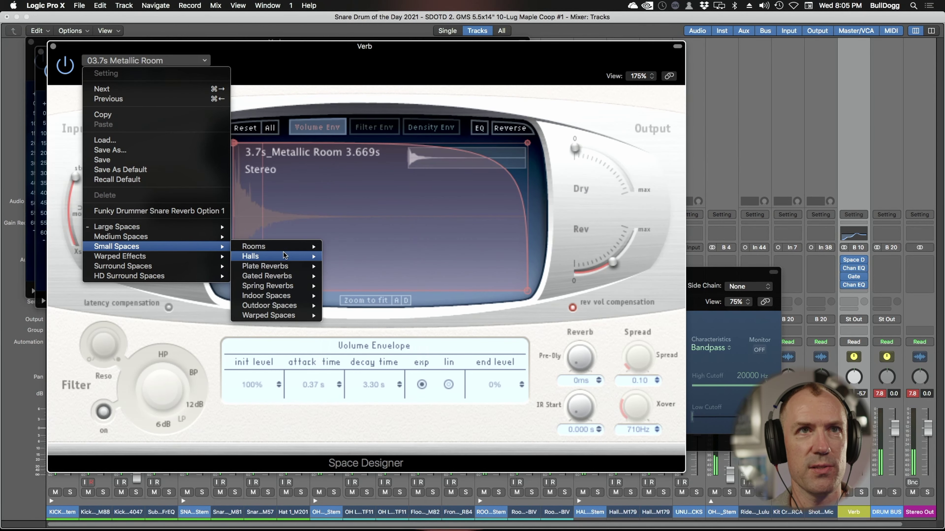
{"action": "mouse_move", "coordinate": [183, 237]}
{"action": "mouse_move", "coordinate": [301, 238]}
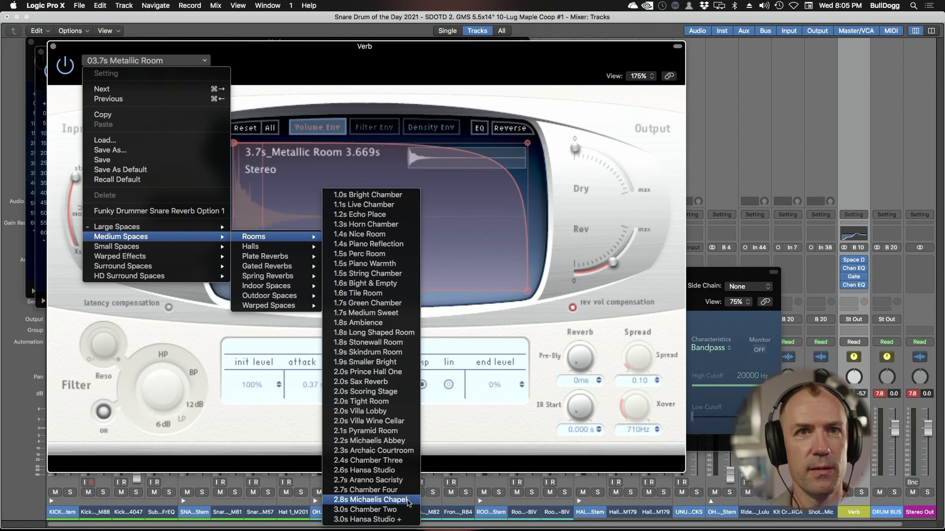
{"action": "left_click", "coordinate": [405, 490]}
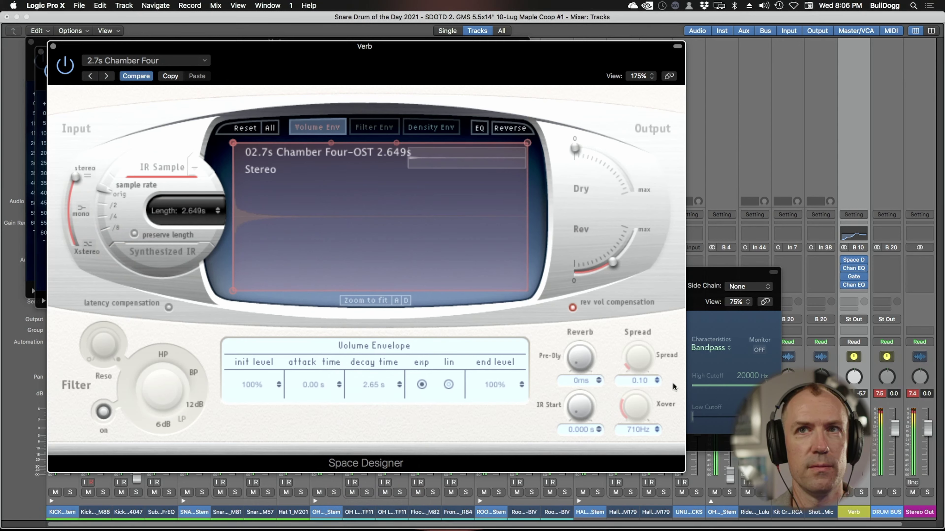
- Switch off the 2950 Hz high shelf in the Channel EQ placed before the Verb bus's gate
{"action": "mouse_move", "coordinate": [855, 261]}
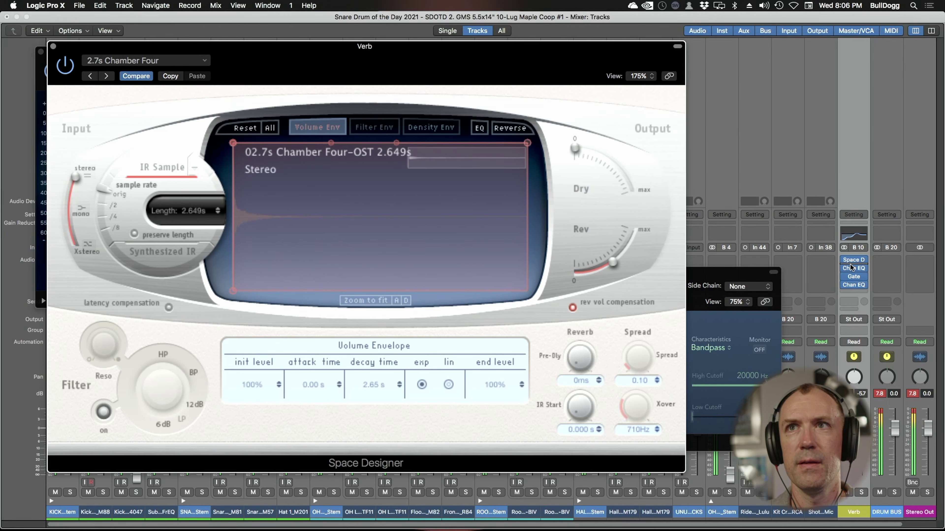
{"action": "left_click", "coordinate": [854, 268]}
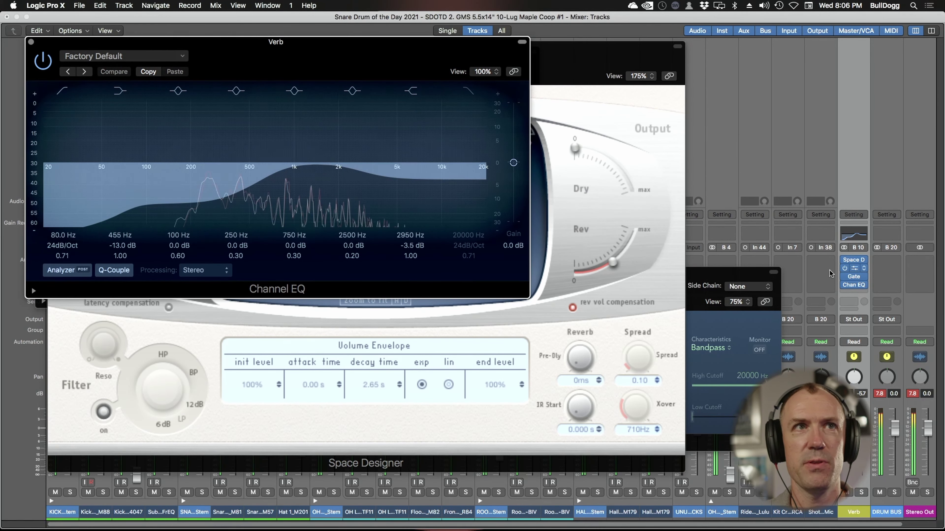
{"action": "left_click", "coordinate": [411, 90]}
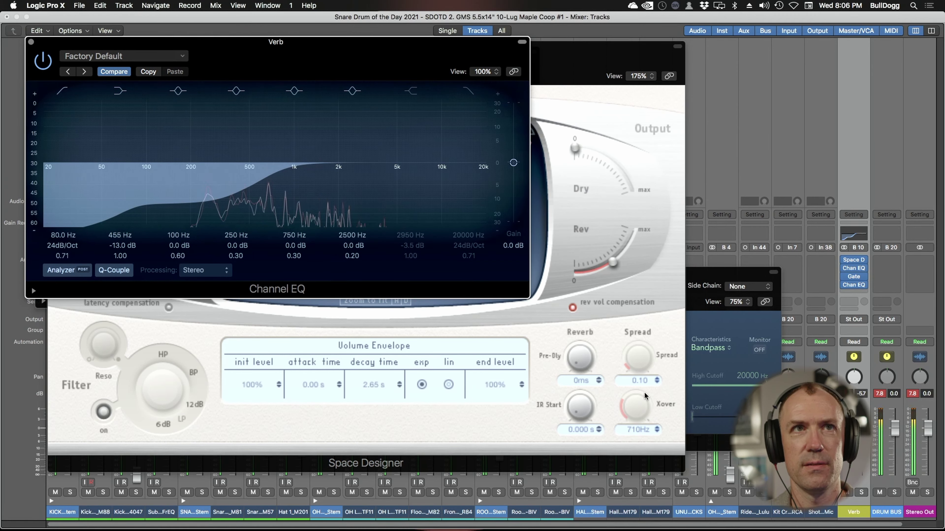
- Set the Verb gate's release to 85.5 ms and the post-gate Channel EQ's low shelf to 380 Hz with a 6 dB cut
{"action": "mouse_move", "coordinate": [854, 284]}
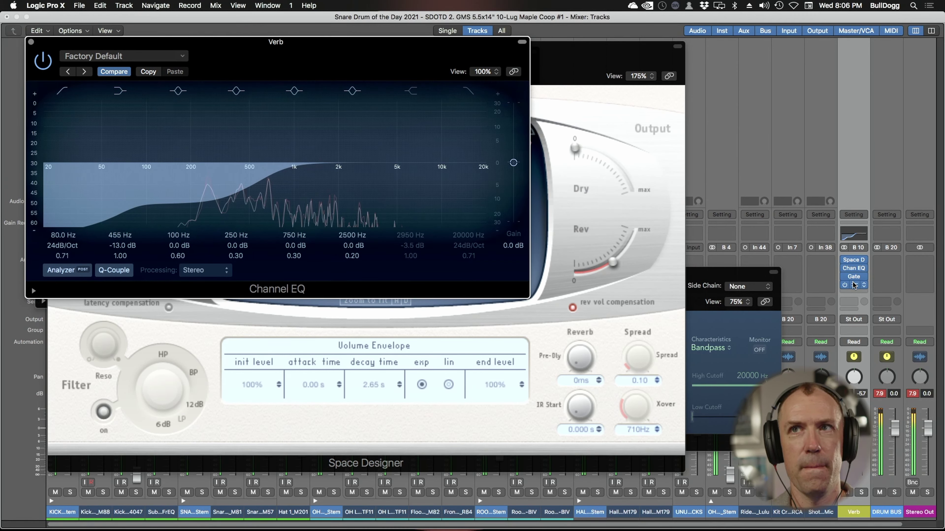
{"action": "left_click", "coordinate": [854, 286]}
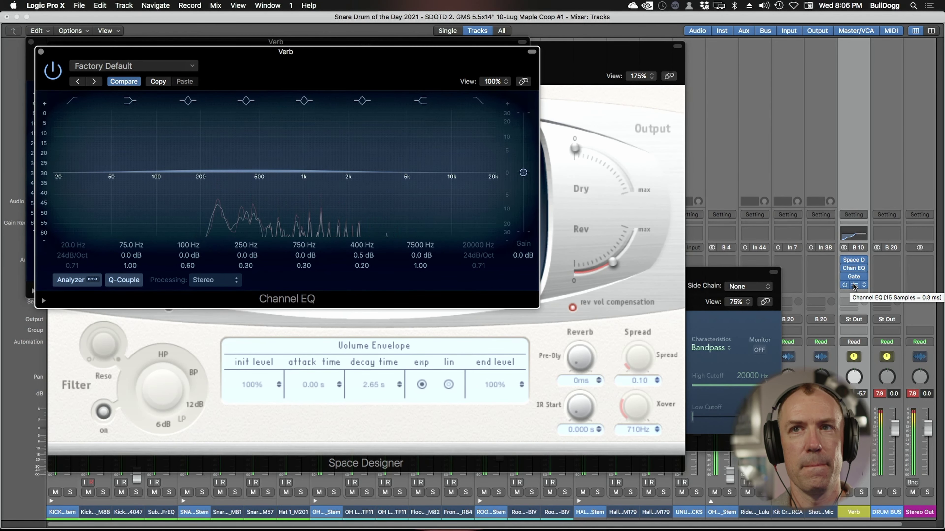
{"action": "left_click", "coordinate": [853, 277]}
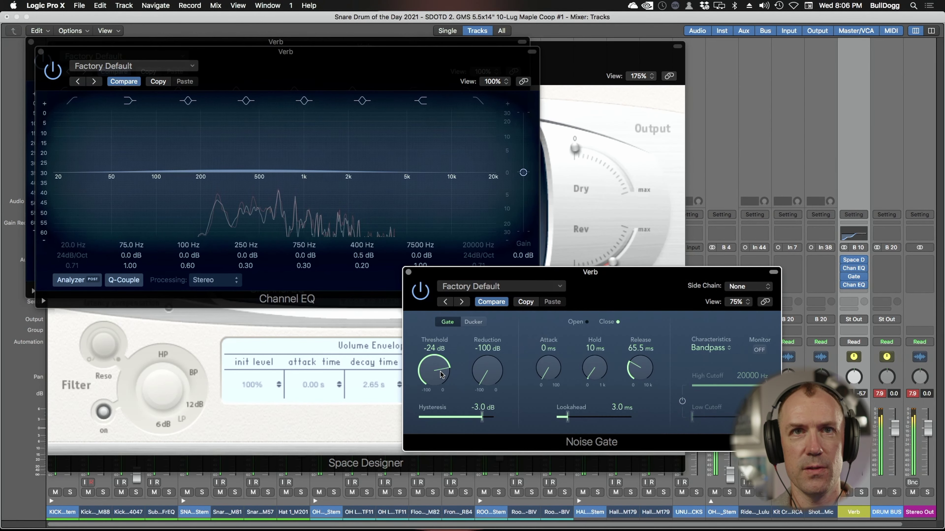
{"action": "left_click_drag", "start_coordinate": [633, 375], "coordinate": [633, 367]}
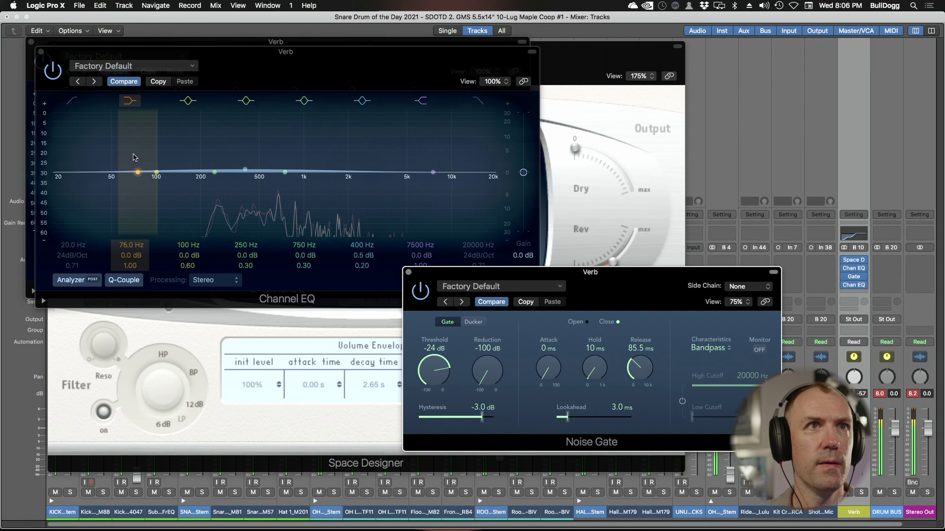
{"action": "left_click_drag", "start_coordinate": [130, 257], "coordinate": [131, 205]}
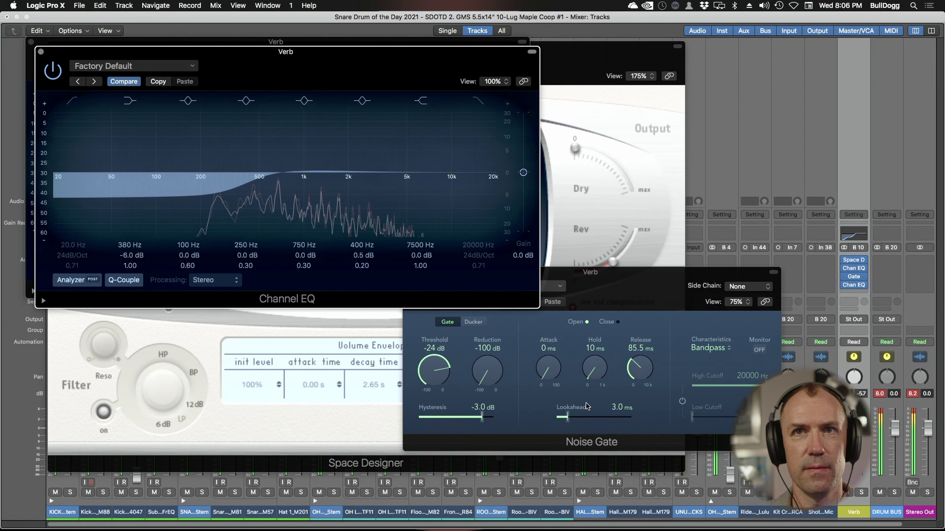
- Bring the Verb bus's Noise Gate back to the front and lengthen its release to 102.2 ms
{"action": "left_click", "coordinate": [296, 428]}
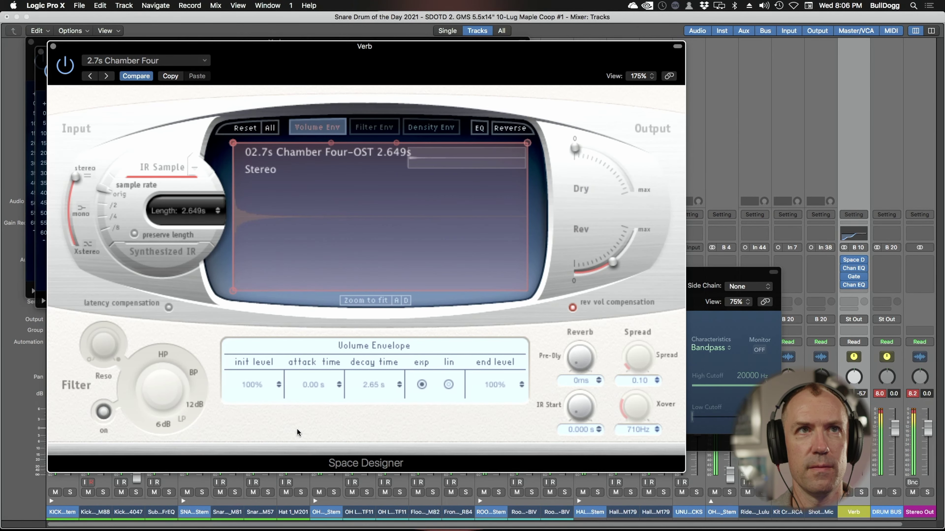
{"action": "left_click", "coordinate": [720, 408]}
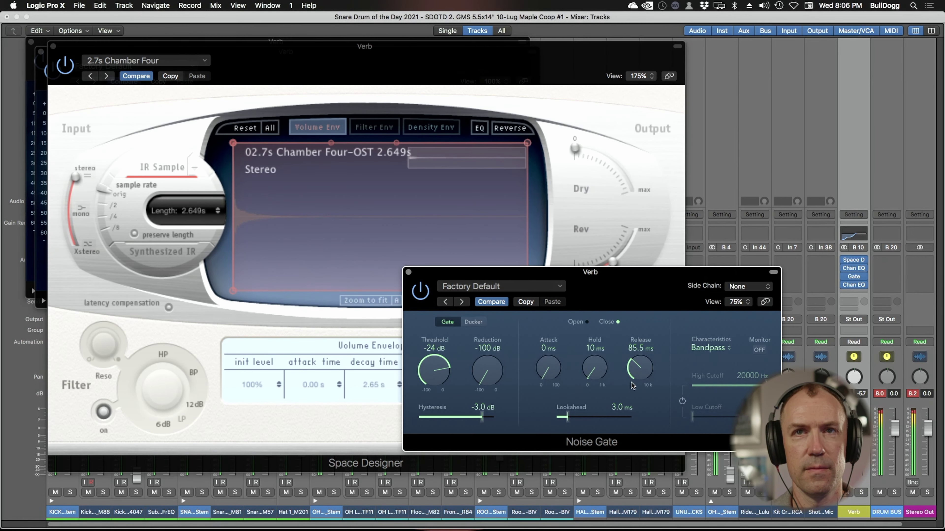
{"action": "left_click_drag", "start_coordinate": [638, 374], "coordinate": [640, 368]}
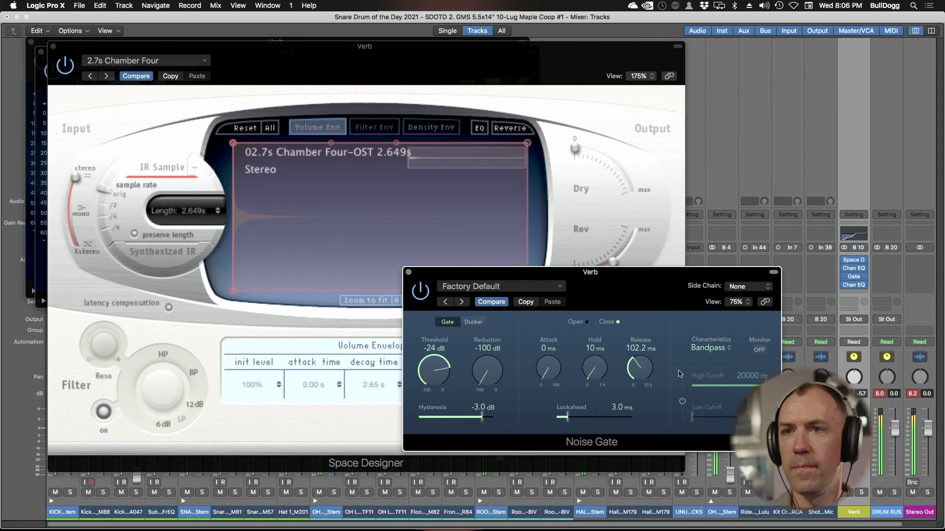
- Close all of the Verb bus's plug-in windows and play the song with the kick drum stem soloed
{"action": "left_click", "coordinate": [53, 48]}
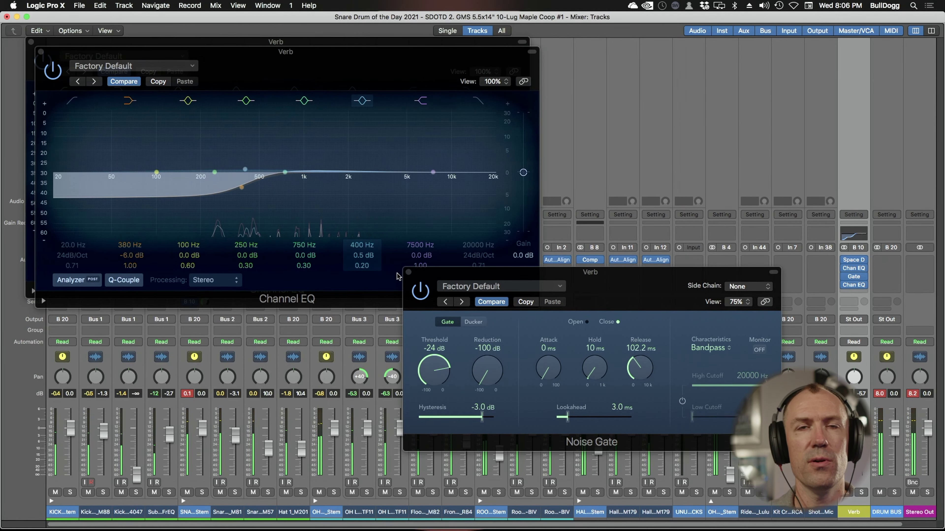
{"action": "left_click", "coordinate": [408, 273]}
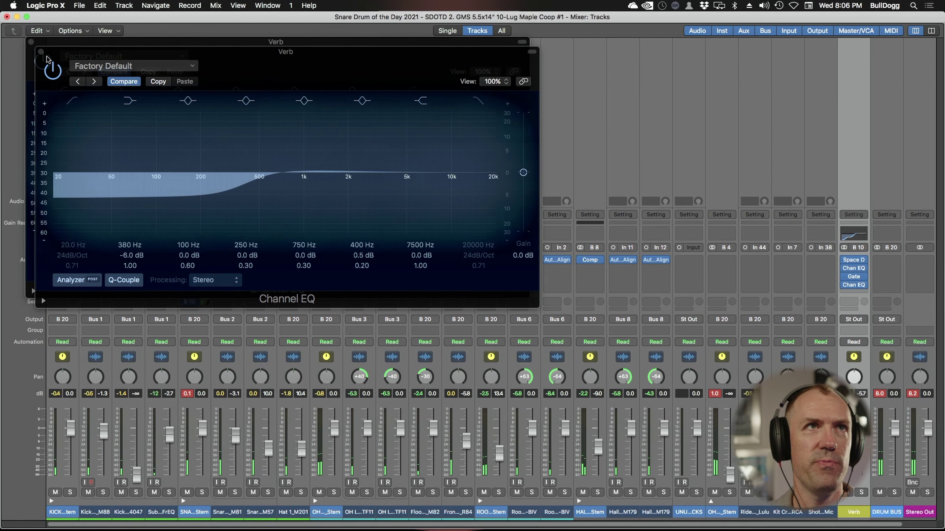
{"action": "left_click", "coordinate": [40, 51]}
{"action": "left_click", "coordinate": [31, 42]}
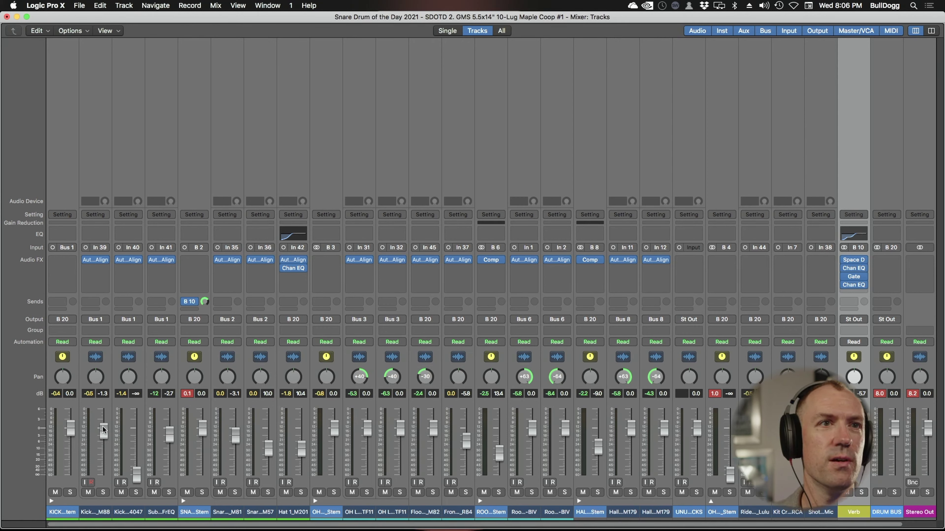
{"action": "left_click", "coordinate": [70, 492]}
{"action": "key", "text": "space"}
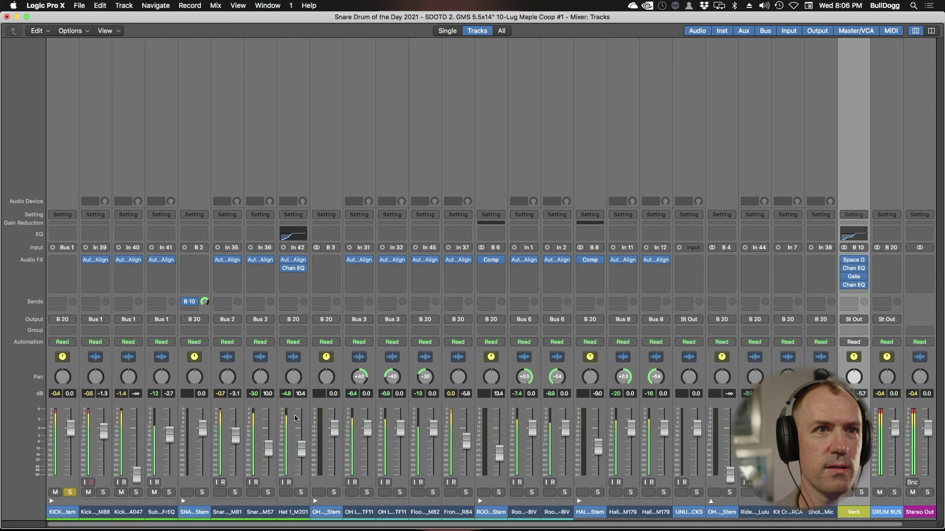
{"action": "left_click", "coordinate": [109, 513]}
{"action": "double_click", "coordinate": [106, 513]}
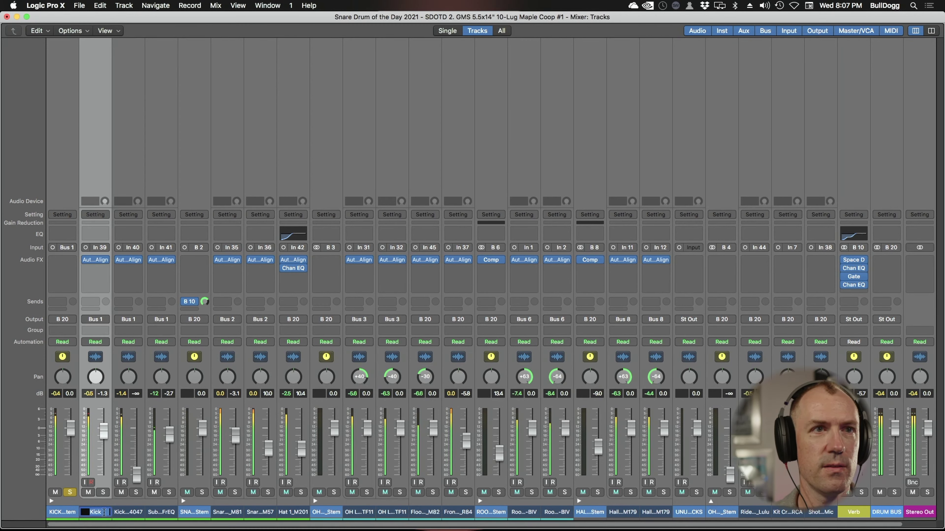
{"action": "key", "text": "Escape"}
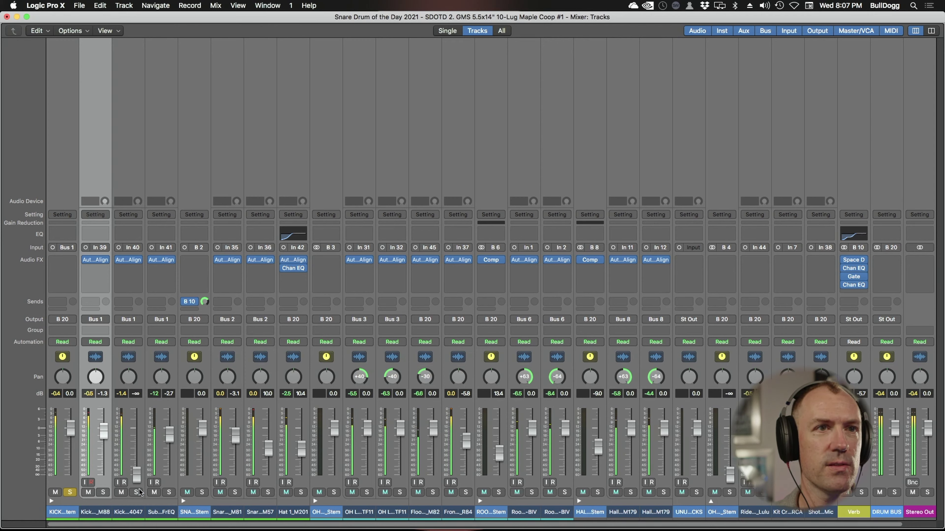
- Insert a mono Noise Gate after the alignment plug-in on the Kick In M88 channel and set its threshold to -20 dB
{"action": "left_click", "coordinate": [95, 268]}
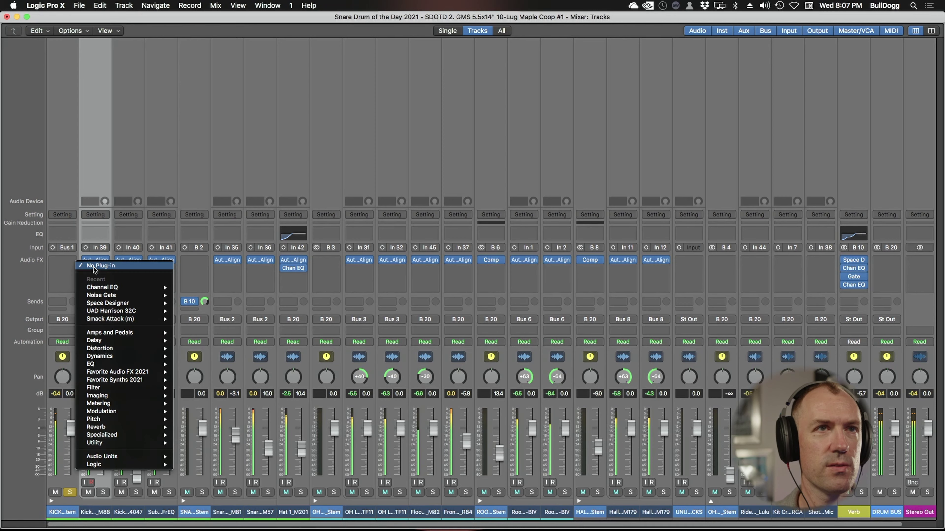
{"action": "mouse_move", "coordinate": [111, 295]}
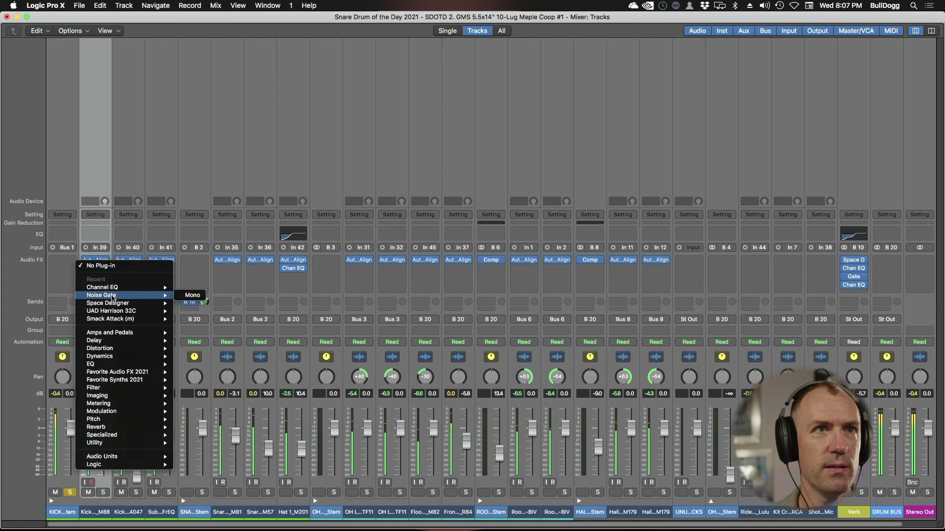
{"action": "left_click", "coordinate": [193, 295]}
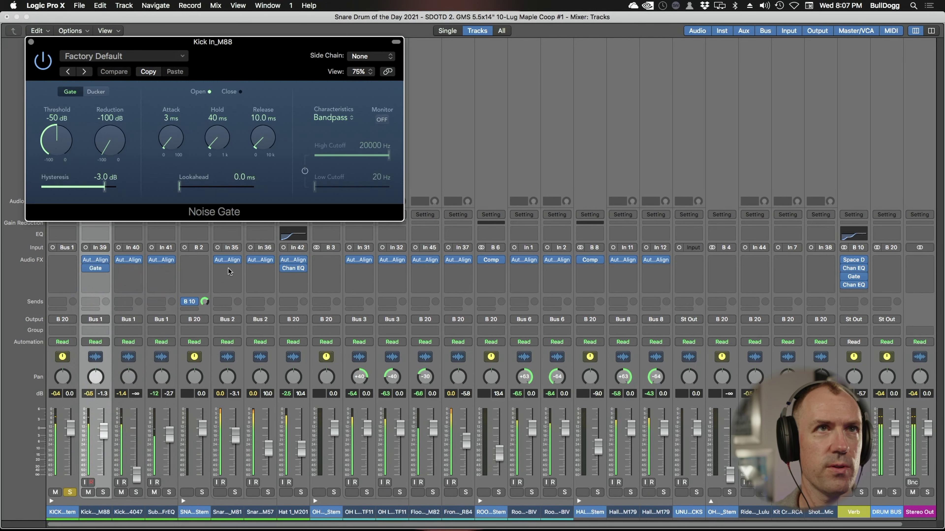
{"action": "left_click_drag", "start_coordinate": [62, 145], "coordinate": [72, 101]}
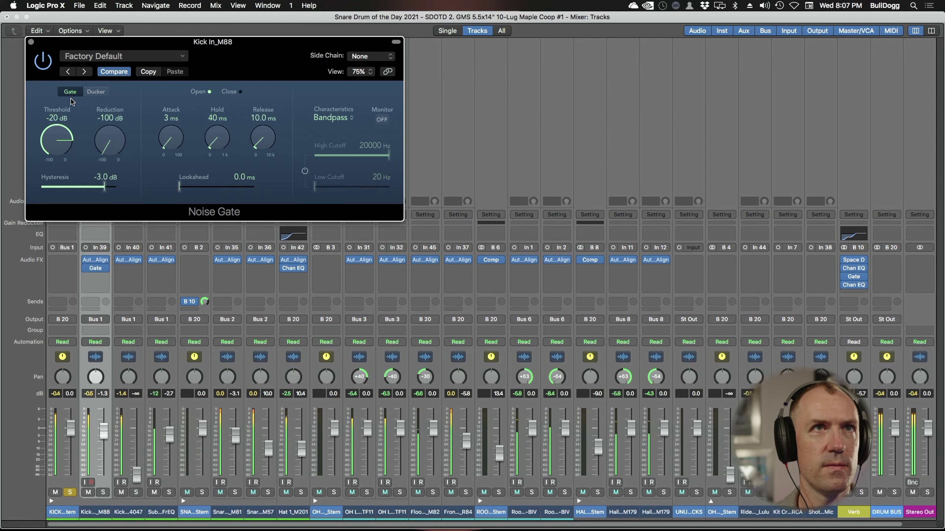
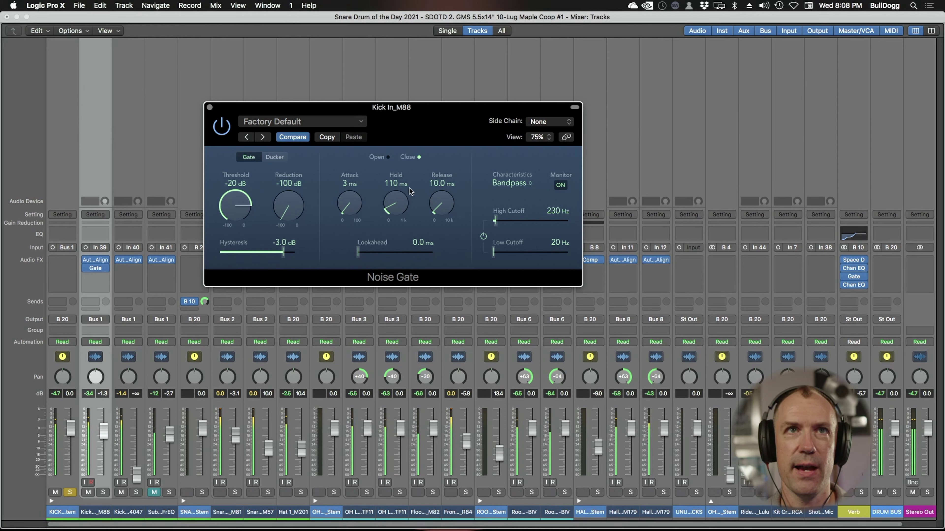
- Turn off side-chain monitoring in the Kick In gate and switch its cutoff filter off and back on
{"action": "left_click", "coordinate": [562, 186]}
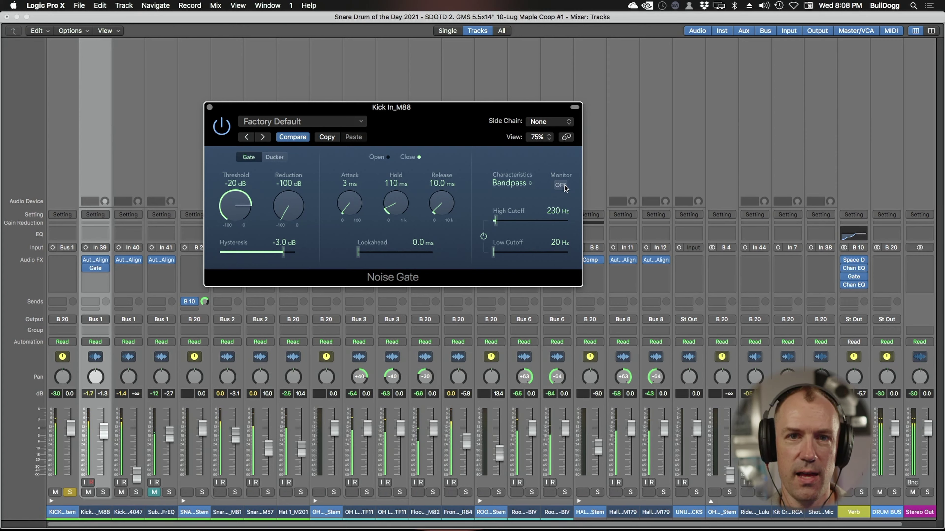
{"action": "left_click", "coordinate": [484, 237]}
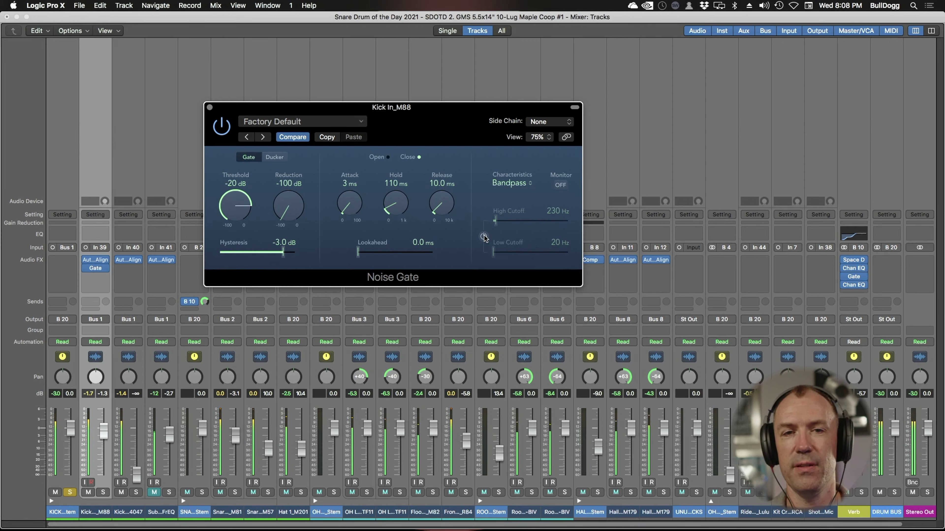
{"action": "left_click", "coordinate": [483, 237]}
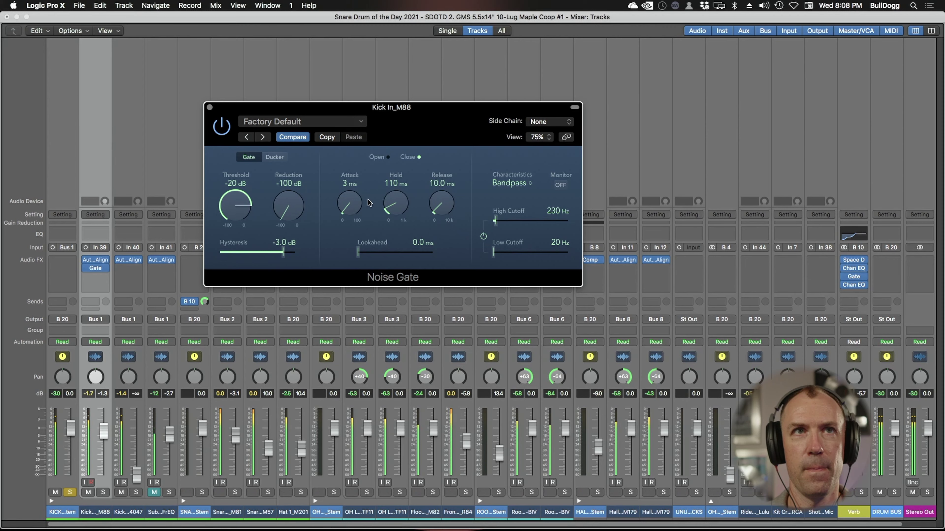
- Unmute the sub kick channel and copy the Kick In channel's Noise Gate onto it
{"action": "left_click", "coordinate": [153, 493]}
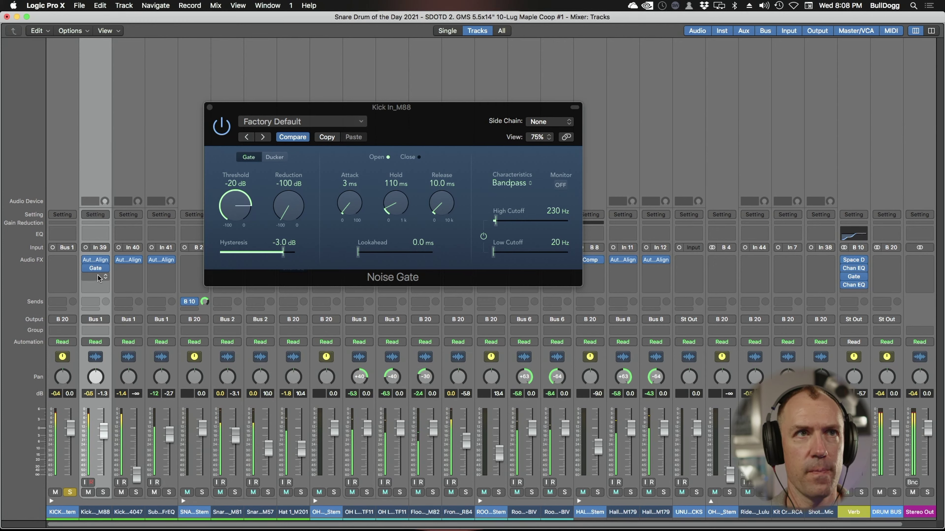
{"action": "left_click_drag", "start_coordinate": [95, 267], "coordinate": [168, 271]}
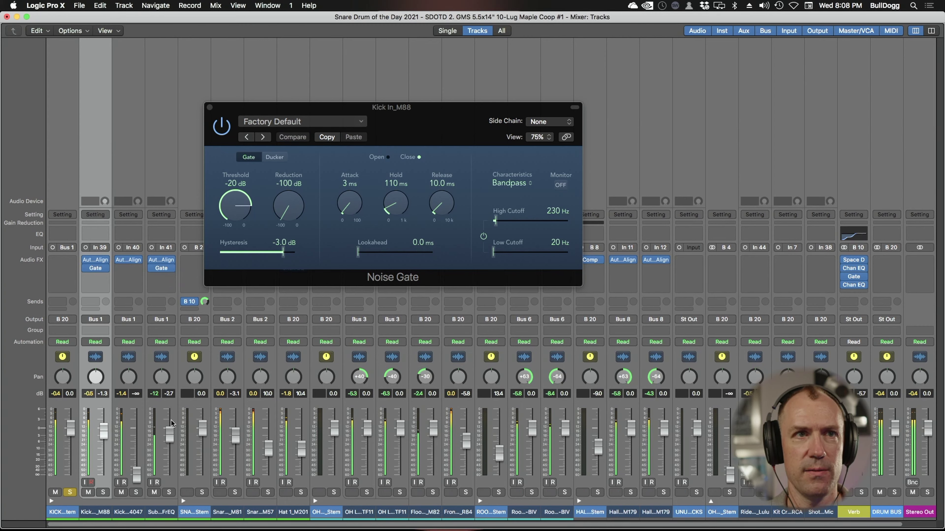
{"action": "left_click", "coordinate": [88, 492]}
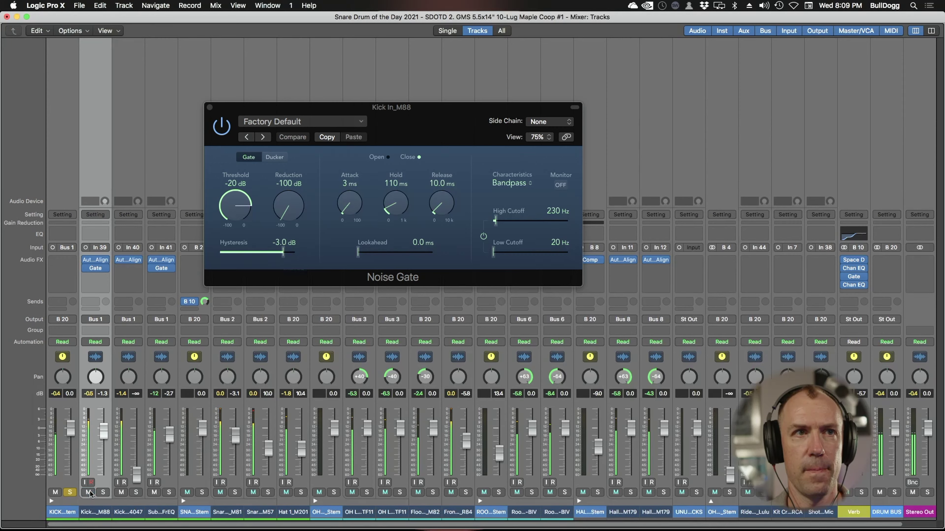
- Insert a mono Compressor on the kick drum stem and choose the Studio VCA model
{"action": "left_click", "coordinate": [65, 263]}
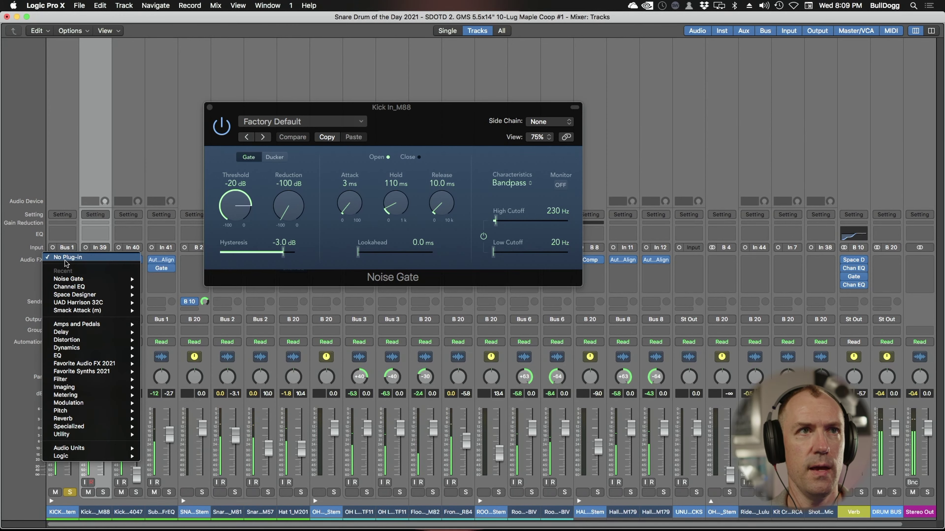
{"action": "mouse_move", "coordinate": [94, 350]}
{"action": "mouse_move", "coordinate": [198, 359]}
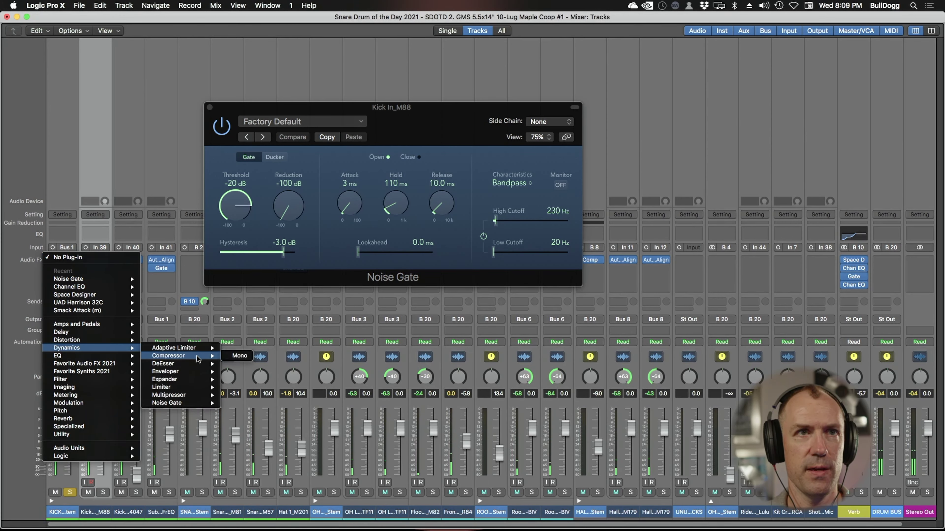
{"action": "left_click", "coordinate": [234, 356]}
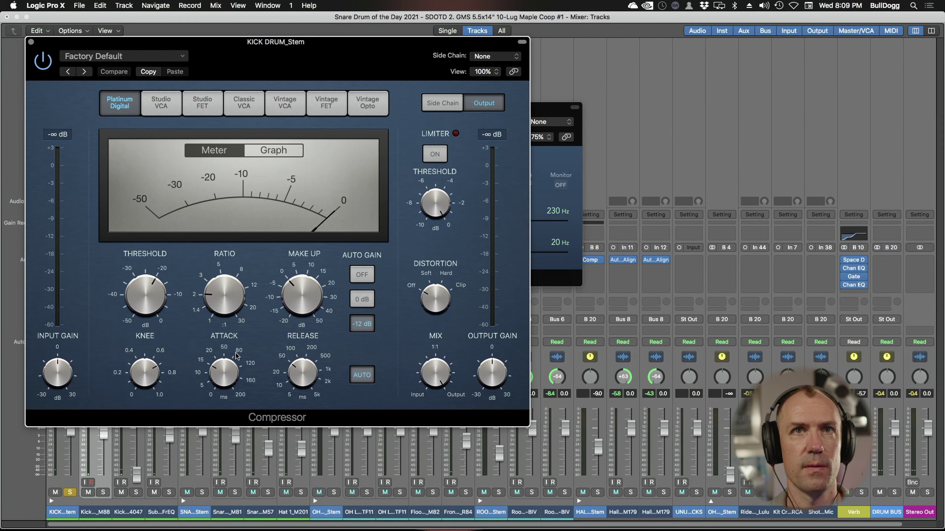
{"action": "left_click", "coordinate": [180, 108]}
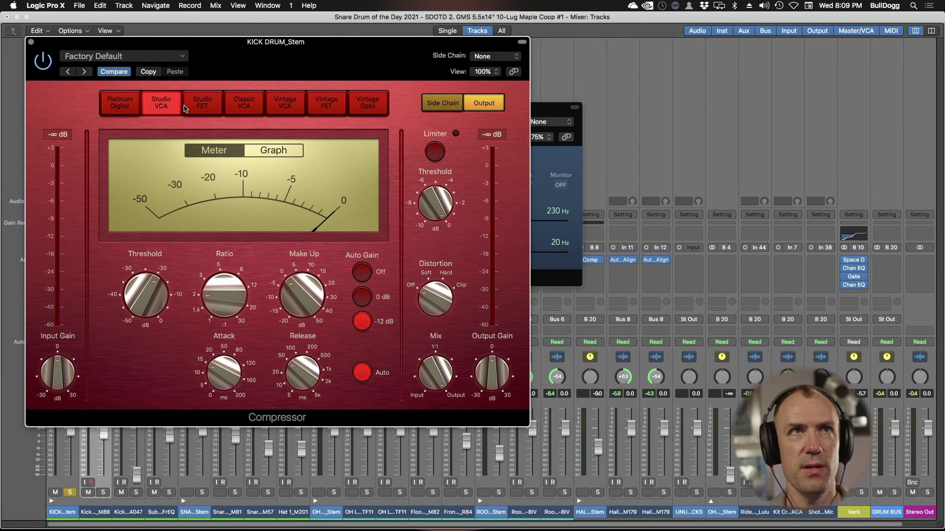
- Switch the kick stem's Compressor to the Studio FET model, then lengthen its attack and shorten its release during playback
{"action": "left_click", "coordinate": [222, 108]}
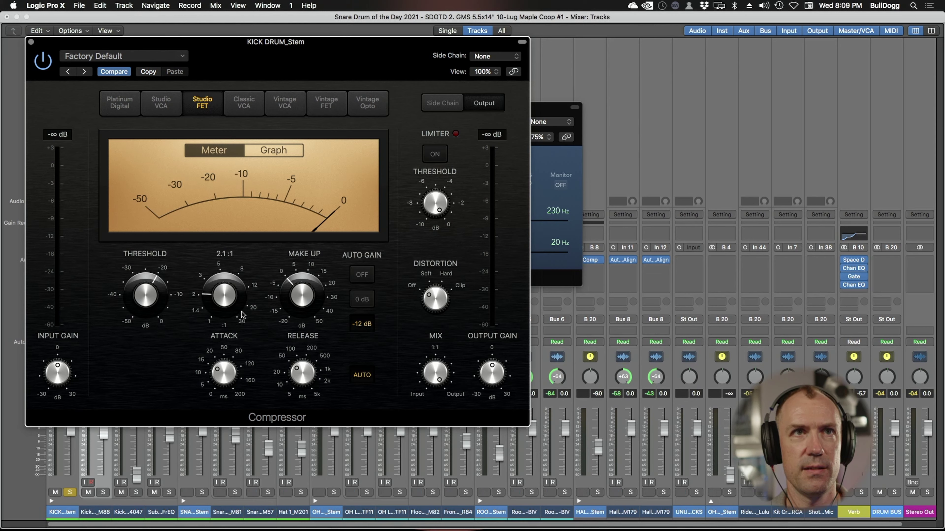
{"action": "key", "text": "space"}
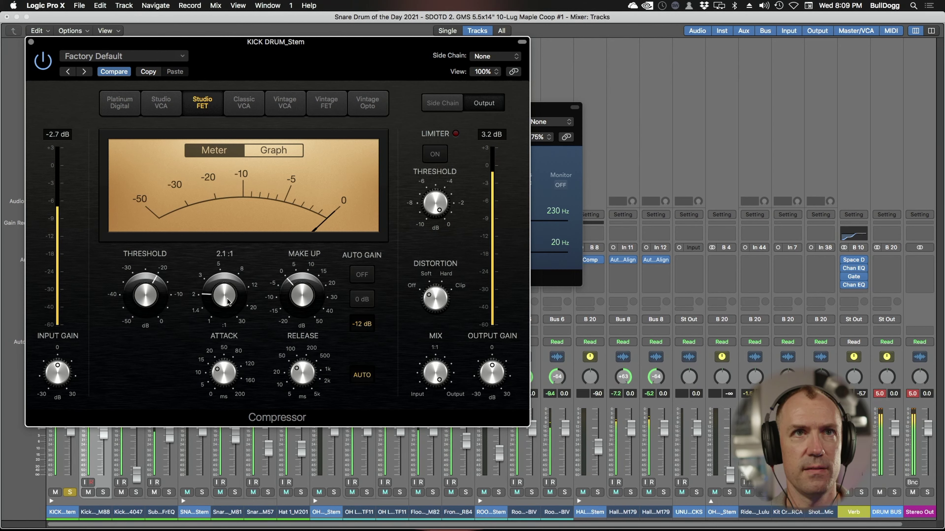
{"action": "mouse_move", "coordinate": [232, 361]}
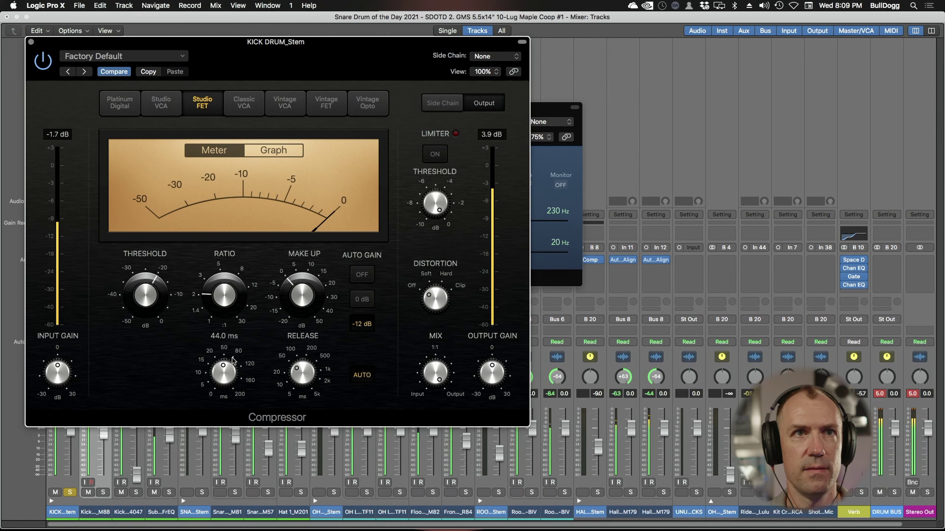
{"action": "mouse_move", "coordinate": [304, 391]}
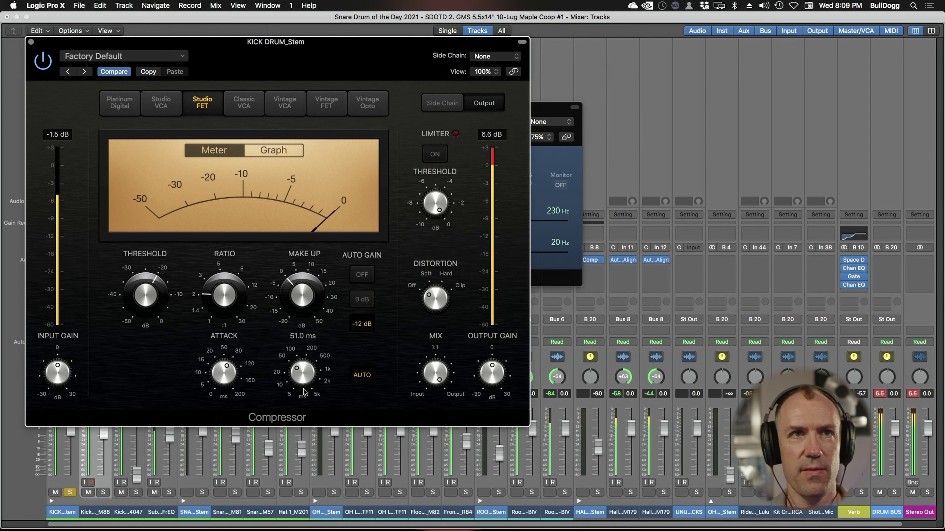
{"action": "left_click_drag", "start_coordinate": [304, 391], "coordinate": [304, 401]}
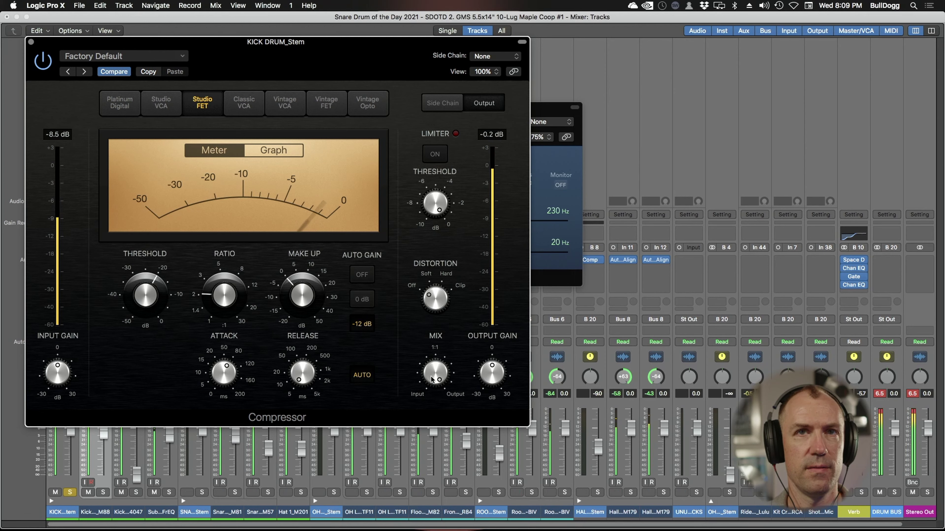
- Set the kick compressor's mix to 51% with more distortion, and balance a higher input gain with an output gain of -2.5 dB
{"action": "left_click_drag", "start_coordinate": [432, 379], "coordinate": [440, 421]}
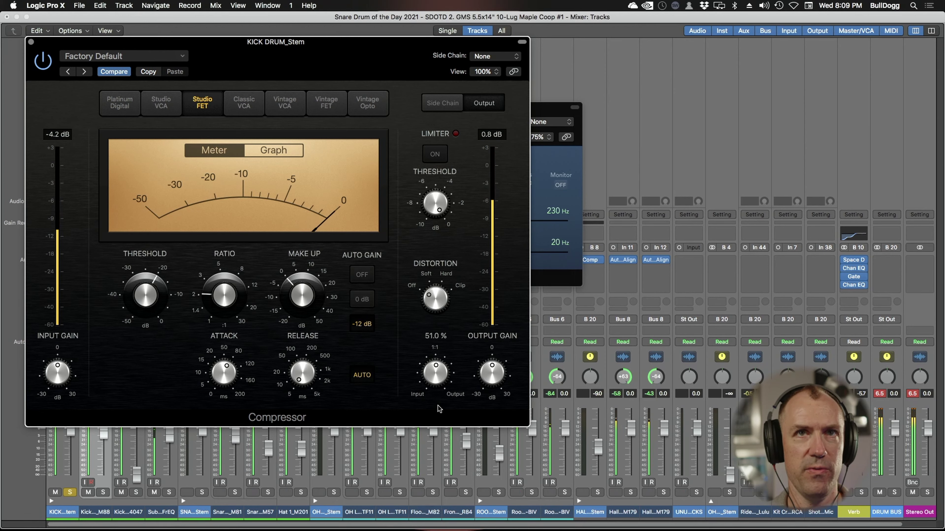
{"action": "left_click_drag", "start_coordinate": [435, 300], "coordinate": [439, 286]}
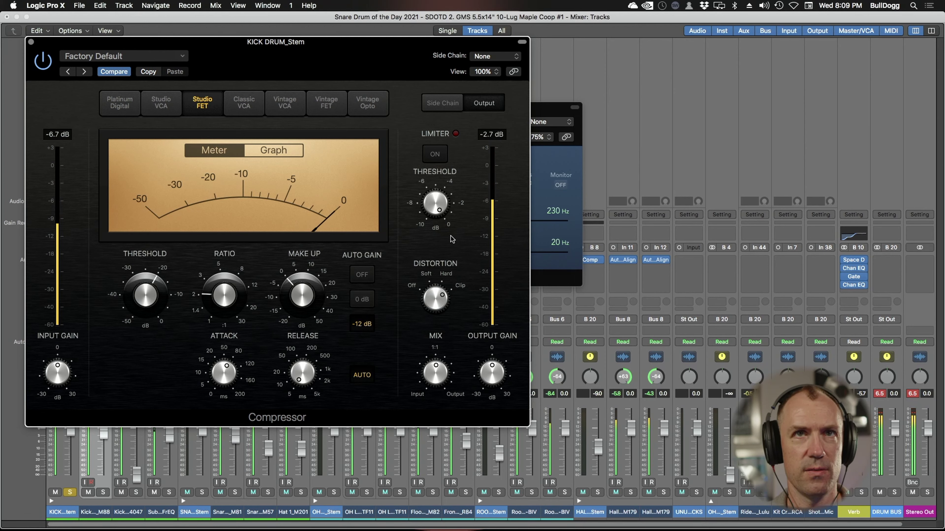
{"action": "mouse_move", "coordinate": [144, 302]}
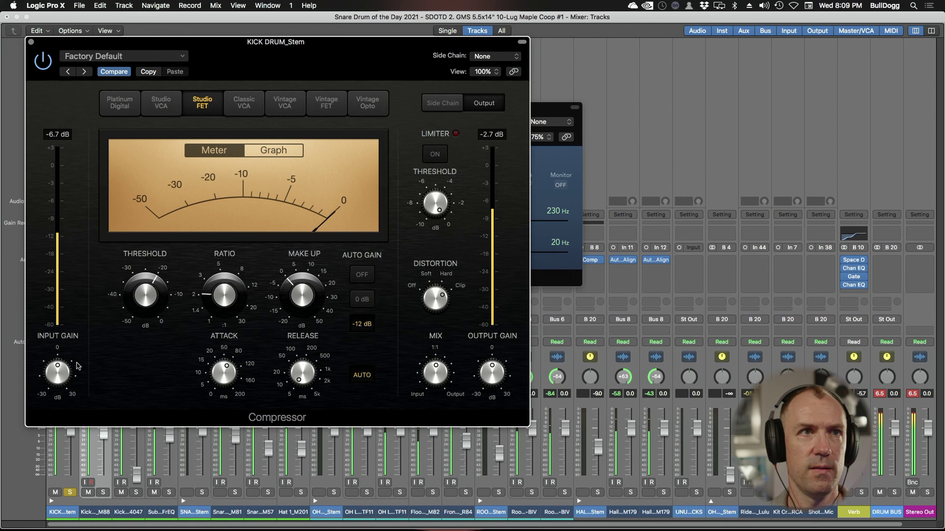
{"action": "left_click_drag", "start_coordinate": [64, 369], "coordinate": [65, 367]}
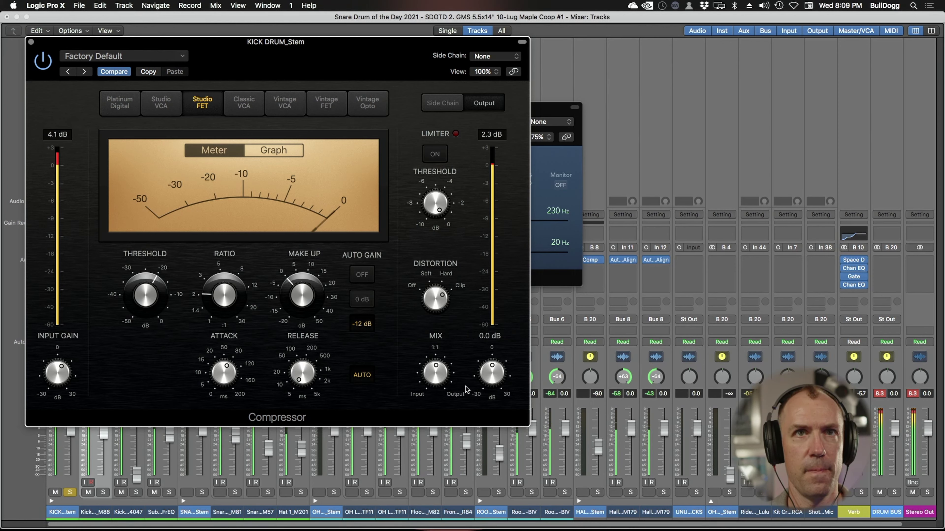
{"action": "left_click_drag", "start_coordinate": [483, 388], "coordinate": [487, 392]}
{"action": "left_click", "coordinate": [487, 391], "text": "alt"}
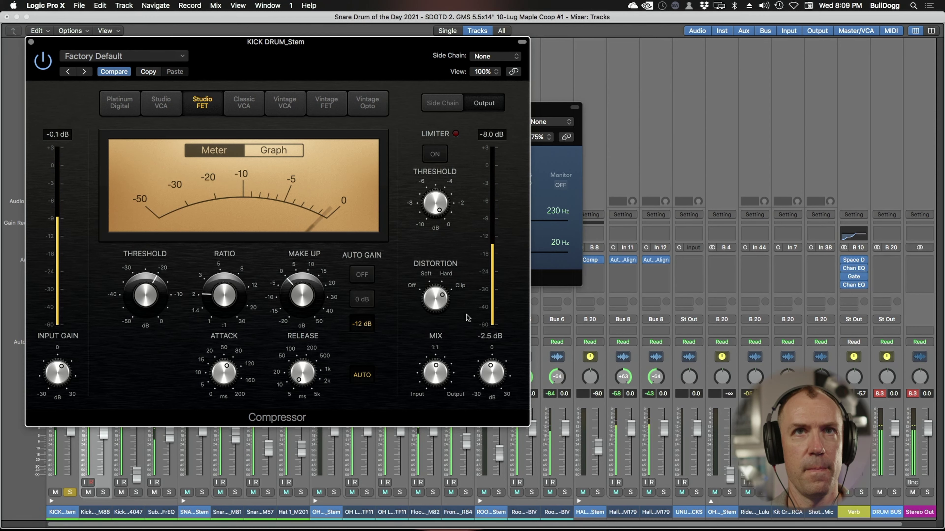
- Turn on the kick compressor's limiter with a threshold of about -4 dB, and compare the sound with the plug-in bypassed
{"action": "left_click_drag", "start_coordinate": [438, 186], "coordinate": [439, 246]}
{"action": "key", "text": "space"}
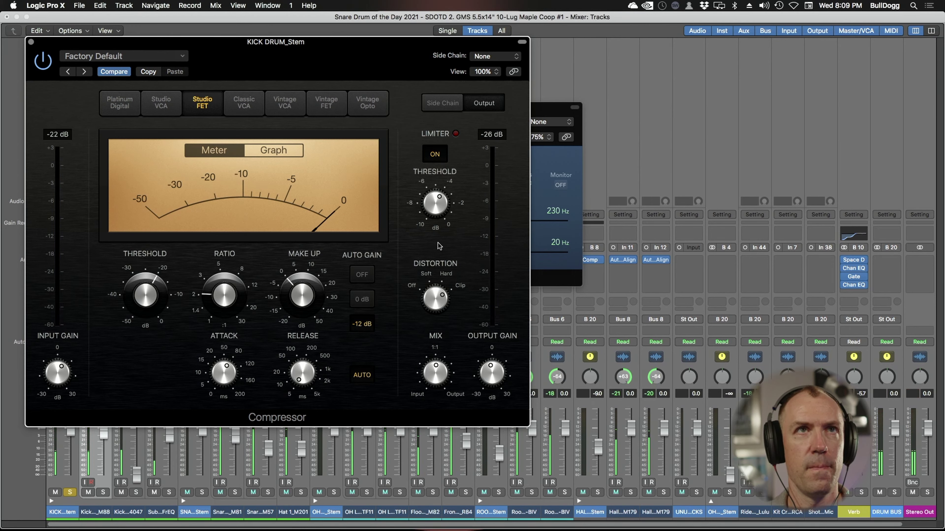
{"action": "key", "text": "space"}
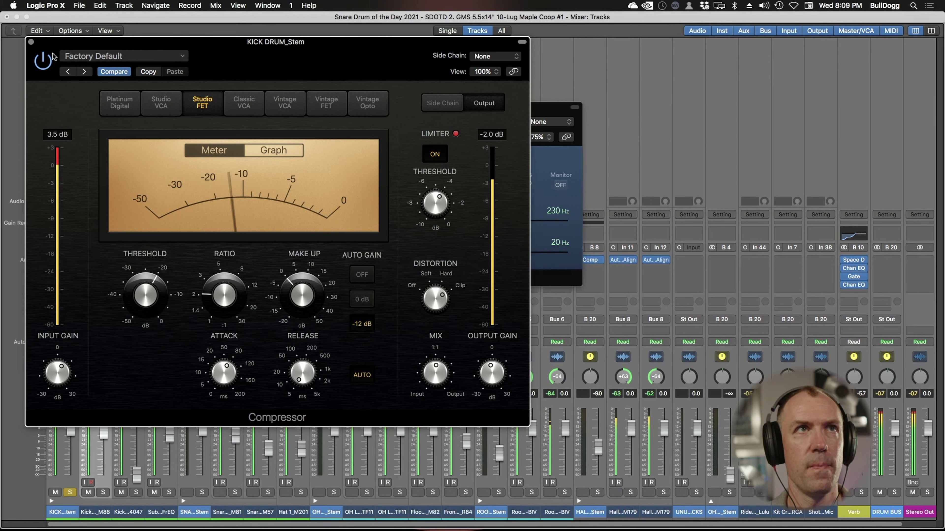
{"action": "left_click", "coordinate": [46, 61]}
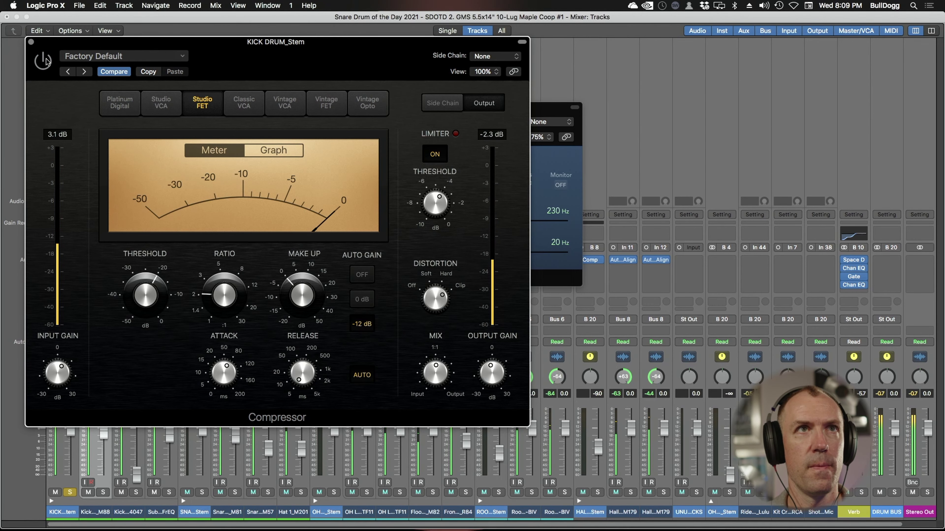
{"action": "left_click", "coordinate": [47, 61]}
{"action": "left_click", "coordinate": [31, 42]}
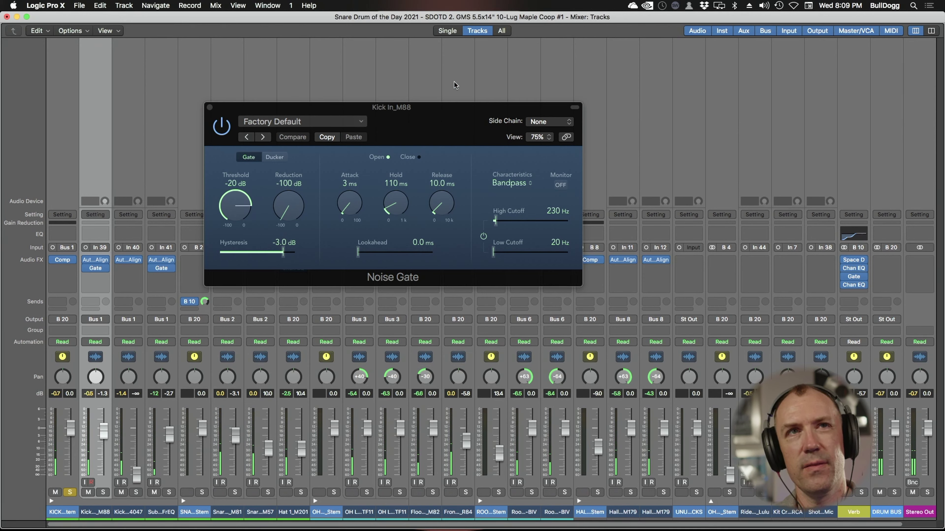
- Set the Noise Gate reduction to -35 dB on Kick In M88 and -24 dB on SubKick, and unsolo the kick stem during playback
{"action": "left_click_drag", "start_coordinate": [289, 213], "coordinate": [294, 117]}
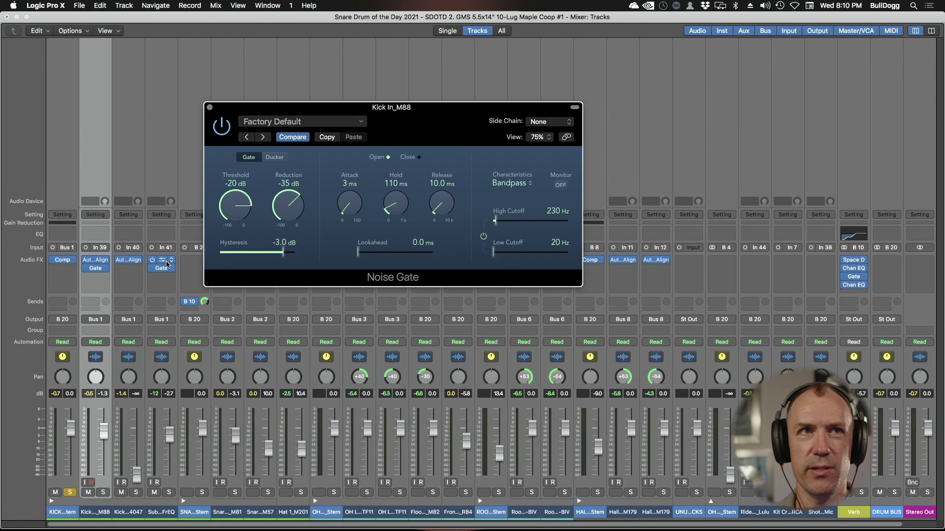
{"action": "left_click", "coordinate": [162, 269]}
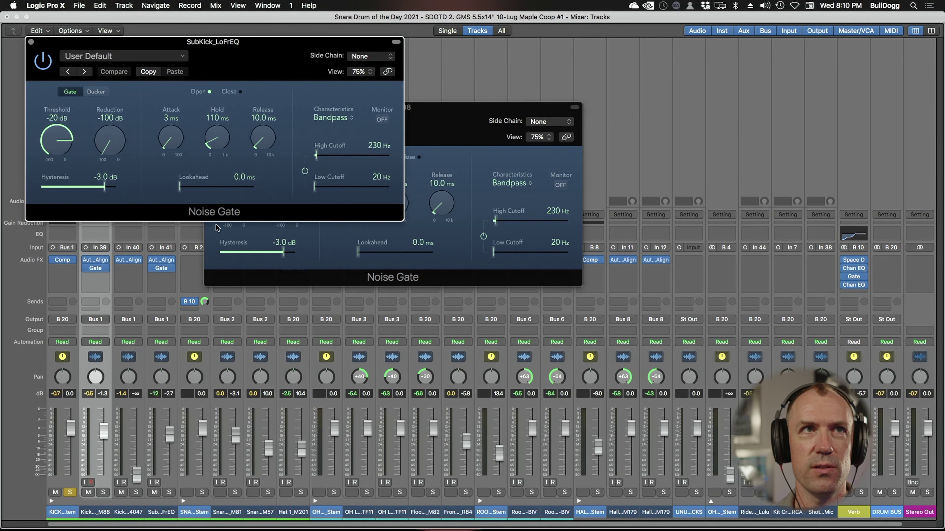
{"action": "left_click_drag", "start_coordinate": [130, 34], "coordinate": [132, 23]}
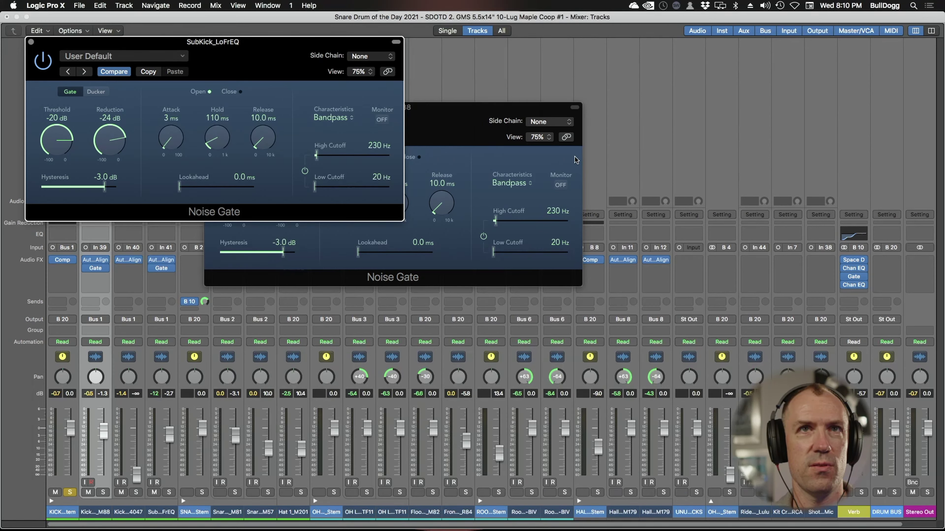
{"action": "left_click", "coordinate": [505, 123]}
{"action": "key", "text": "space"}
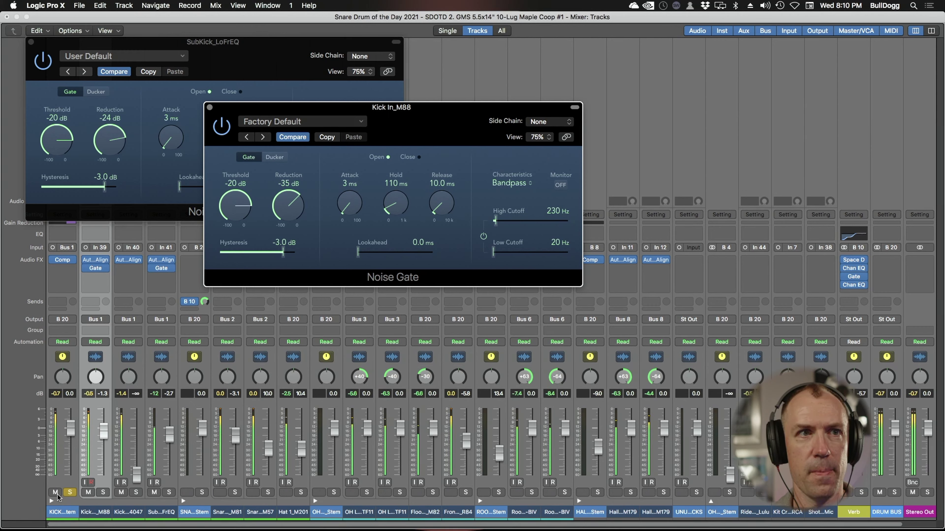
{"action": "left_click", "coordinate": [70, 492]}
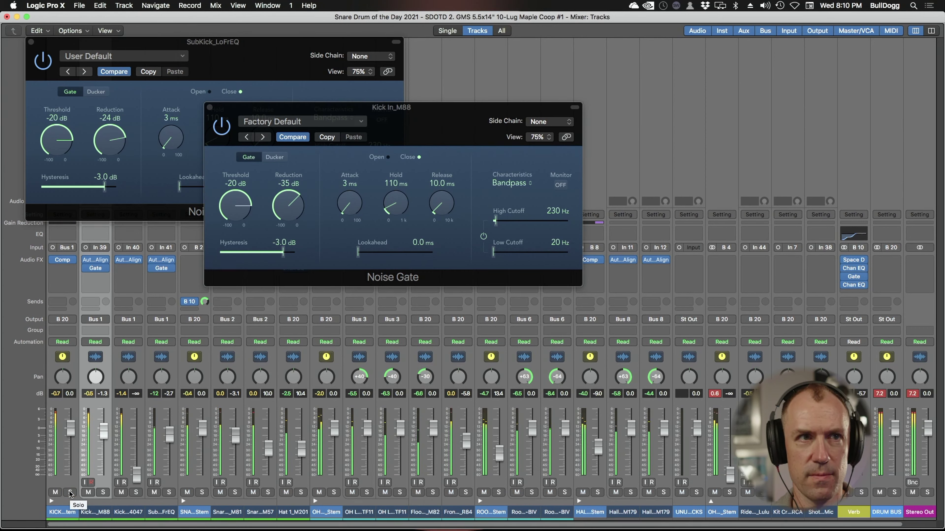
- Insert an Enveloper after the Compressor on the kick drum stem, with a 14 ms lookahead and 52% attack gain
{"action": "left_click", "coordinate": [65, 269]}
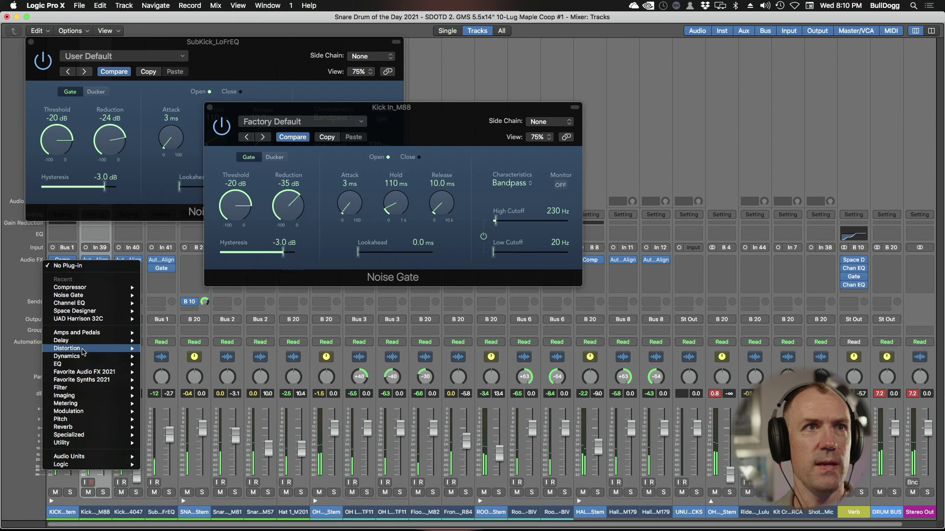
{"action": "mouse_move", "coordinate": [84, 357]}
{"action": "mouse_move", "coordinate": [165, 380]}
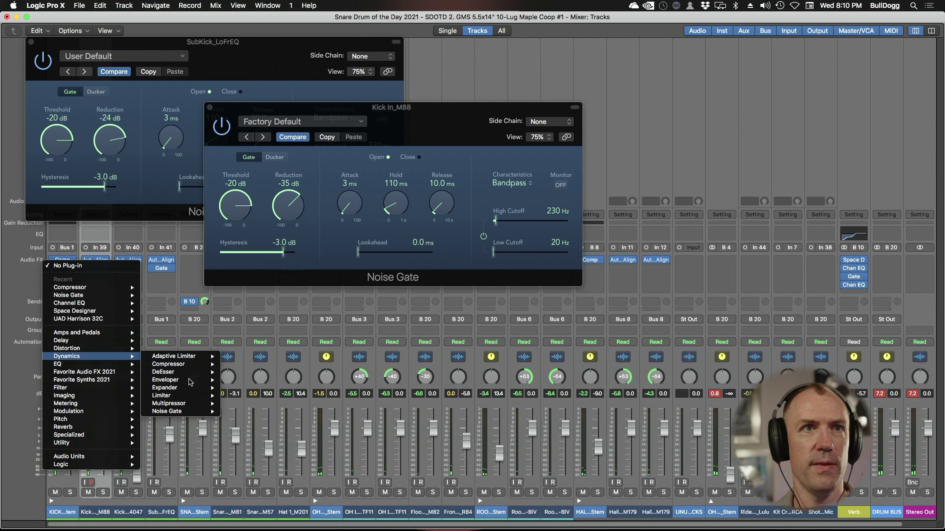
{"action": "left_click", "coordinate": [234, 380]}
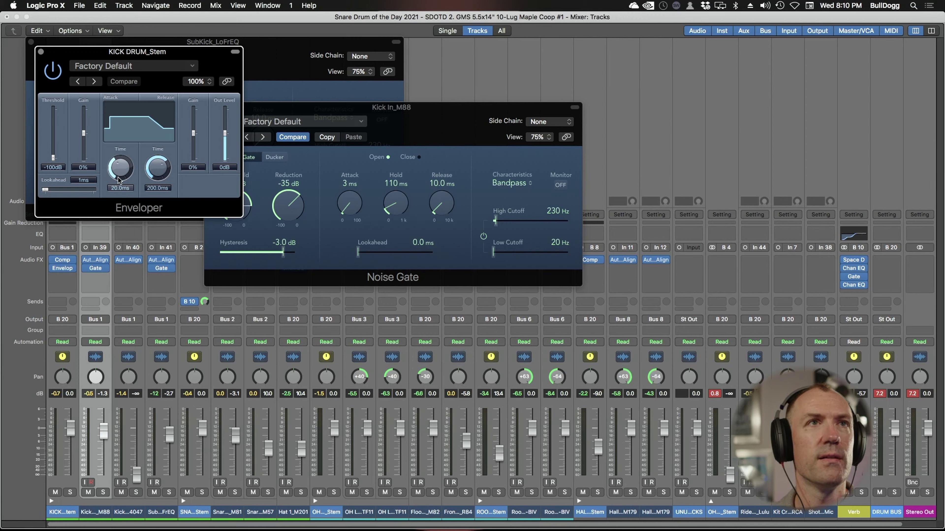
{"action": "left_click_drag", "start_coordinate": [45, 189], "coordinate": [78, 158]}
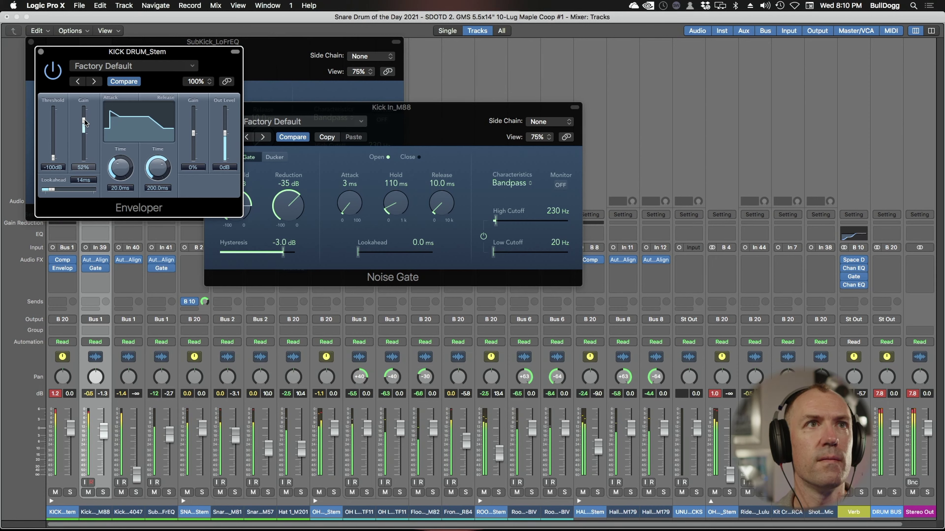
- Add a Channel EQ to the kick stem with a +3.5 dB low shelf at 170 Hz and +2.0 dB at 3500 Hz, and close the plug-in windows
{"action": "left_click", "coordinate": [64, 235]}
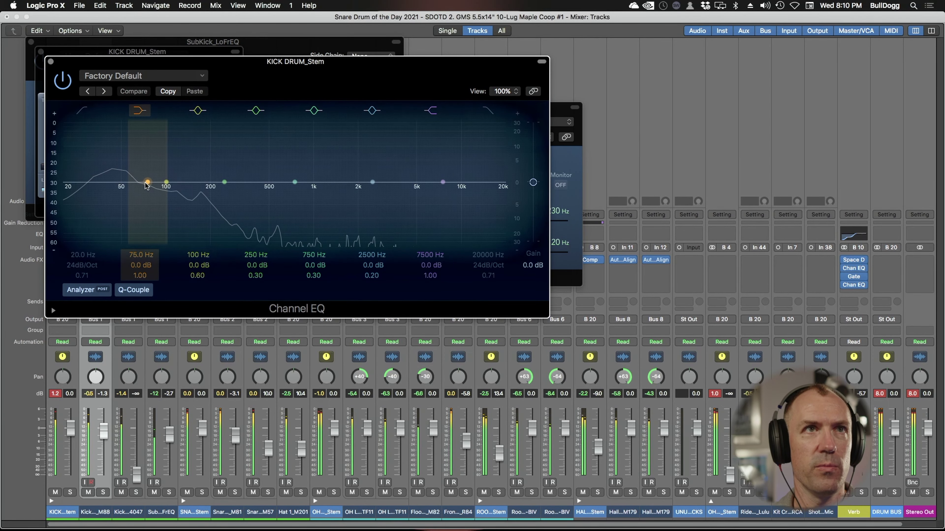
{"action": "left_click_drag", "start_coordinate": [148, 182], "coordinate": [200, 176]}
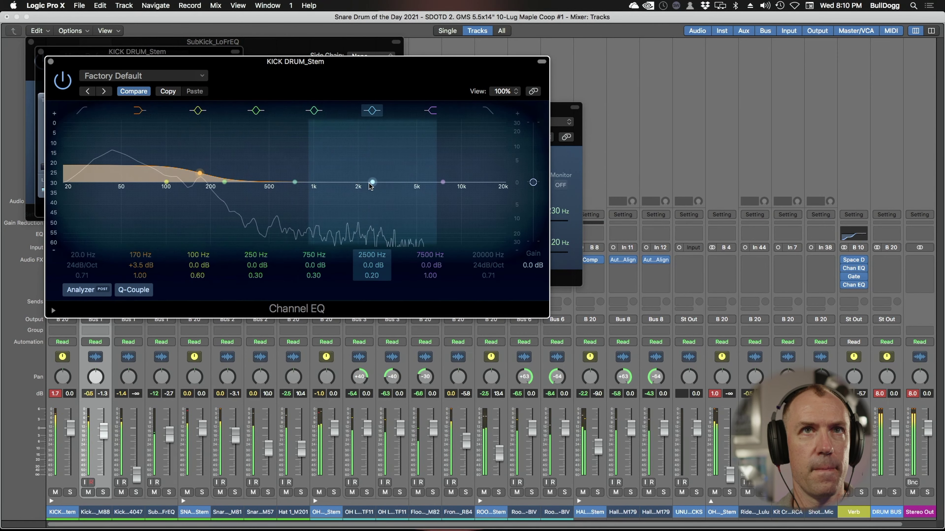
{"action": "left_click_drag", "start_coordinate": [372, 182], "coordinate": [394, 179]}
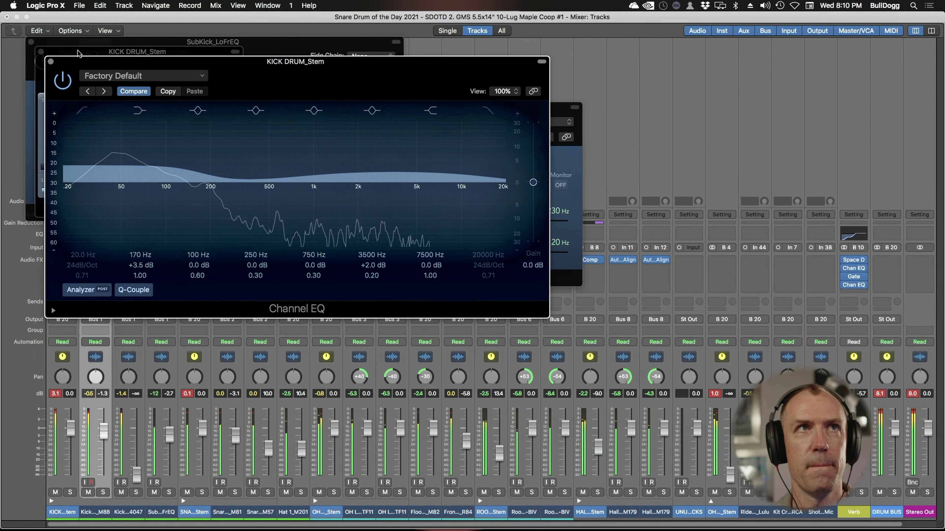
{"action": "left_click", "coordinate": [51, 61]}
{"action": "left_click", "coordinate": [41, 52]}
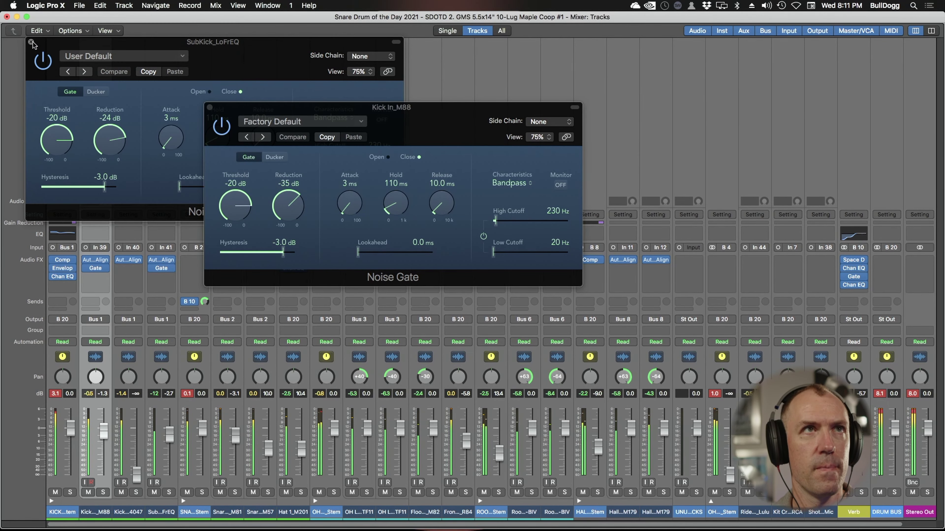
{"action": "left_click", "coordinate": [31, 42]}
{"action": "left_click", "coordinate": [209, 107]}
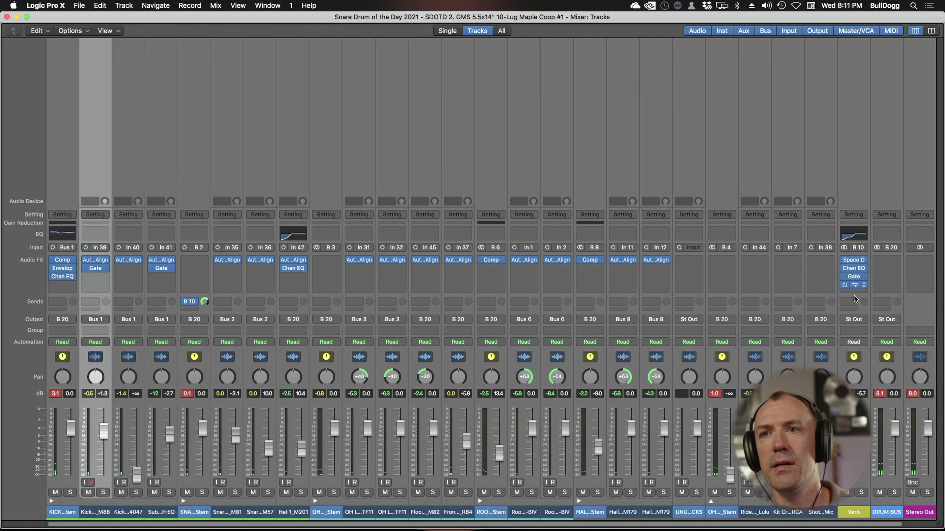
- Insert a Channel EQ on the Drum Bus and lower its overall gain to -9.0 dB while checking the bus level
{"action": "scroll", "coordinate": [854, 299], "scroll_direction": "right", "scroll_amount": 2}
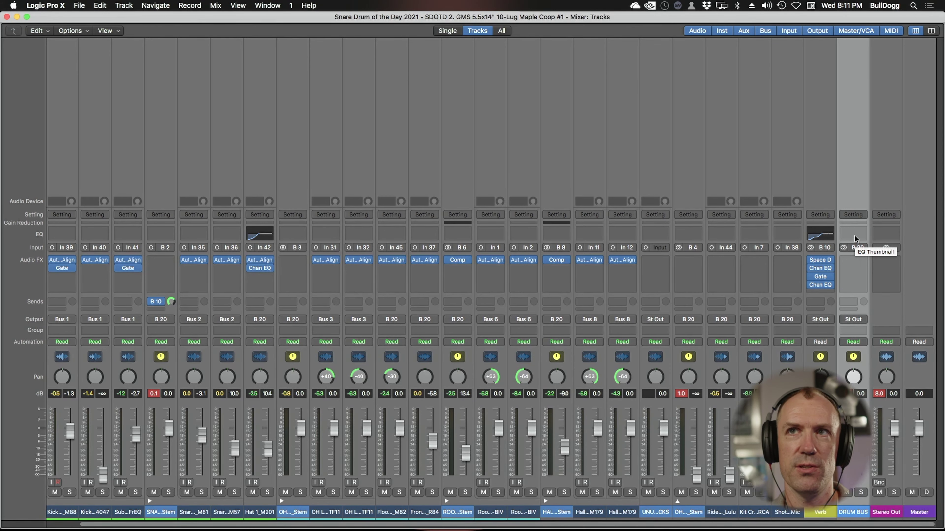
{"action": "left_click", "coordinate": [855, 238]}
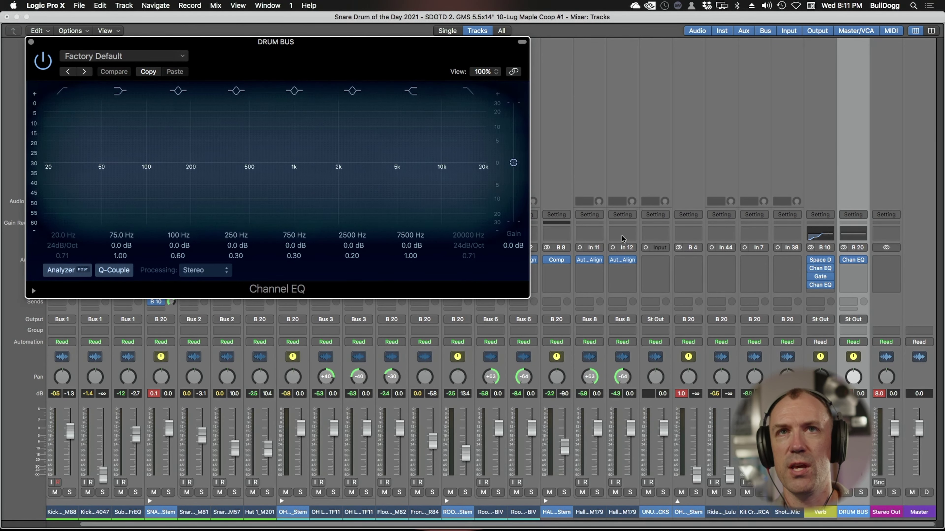
{"action": "left_click_drag", "start_coordinate": [514, 164], "coordinate": [518, 173]}
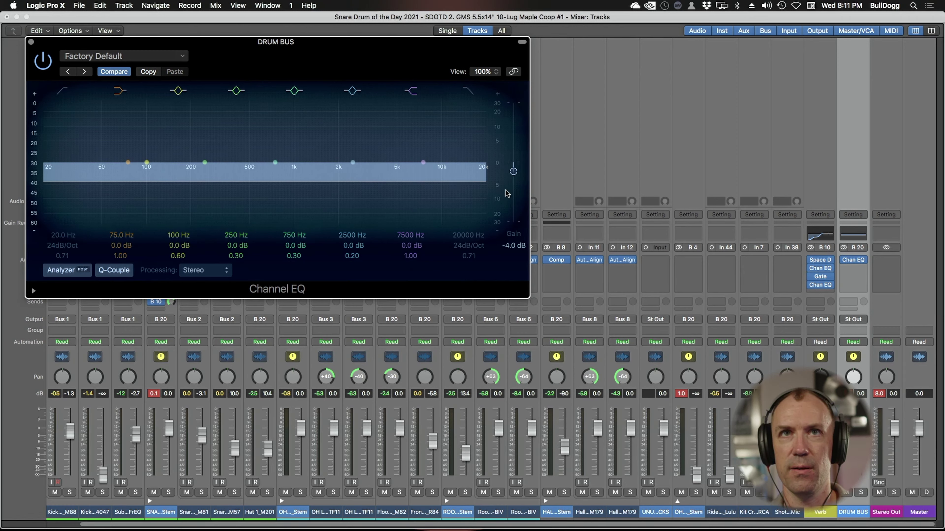
{"action": "key", "text": "space"}
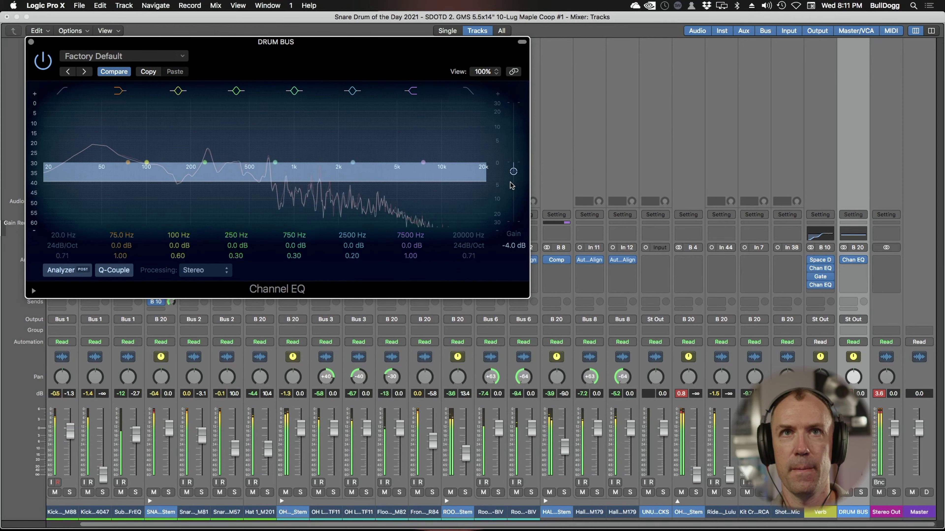
{"action": "left_click_drag", "start_coordinate": [513, 172], "coordinate": [517, 188]}
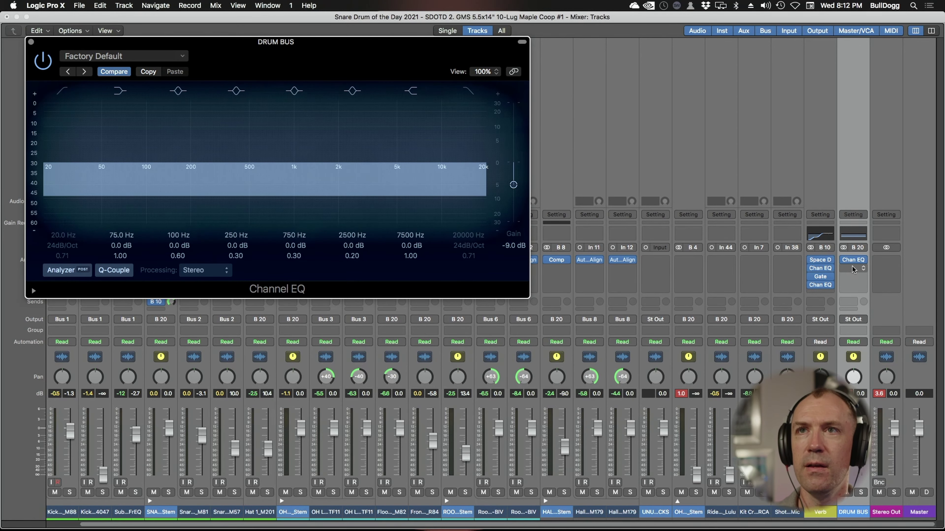
{"action": "left_click", "coordinate": [32, 43]}
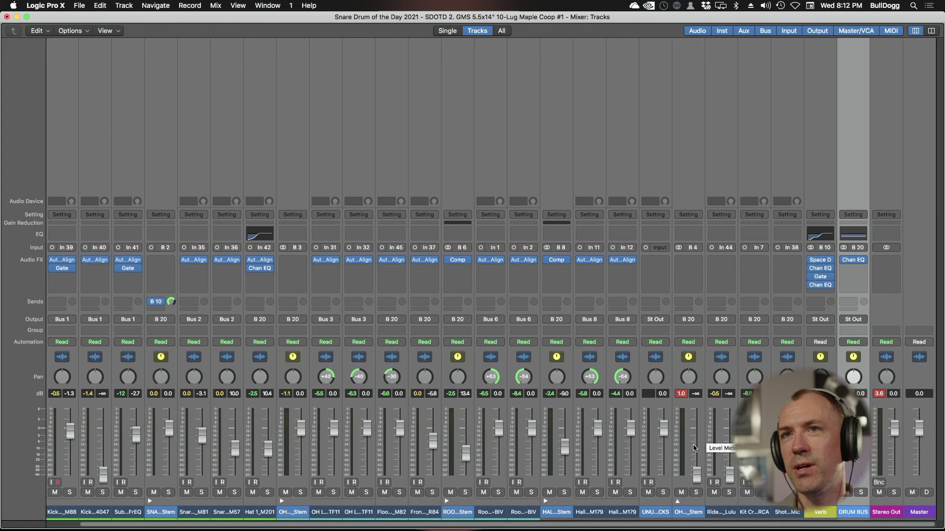
- Insert the BABY Audio TAIP plug-in after the Channel EQ on the Drum Bus, and reposition and enlarge its window
{"action": "left_click", "coordinate": [863, 271]}
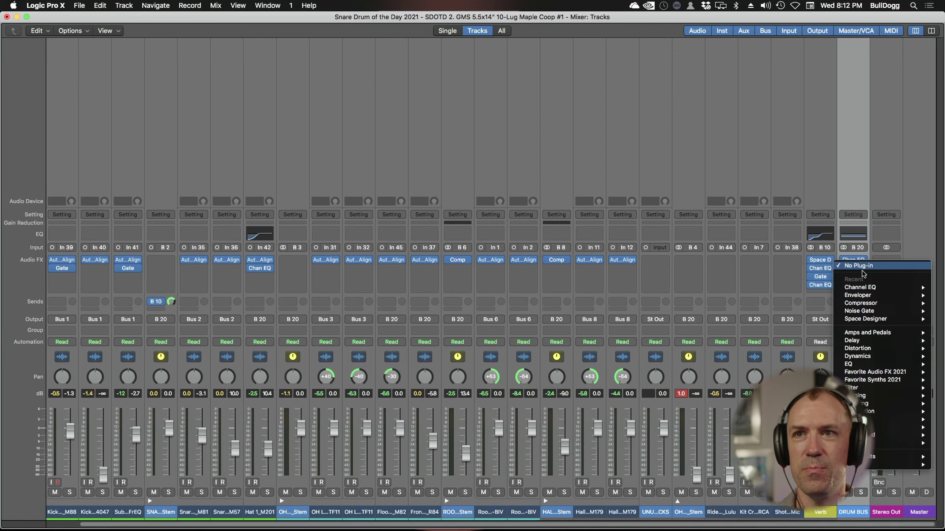
{"action": "mouse_move", "coordinate": [885, 457]}
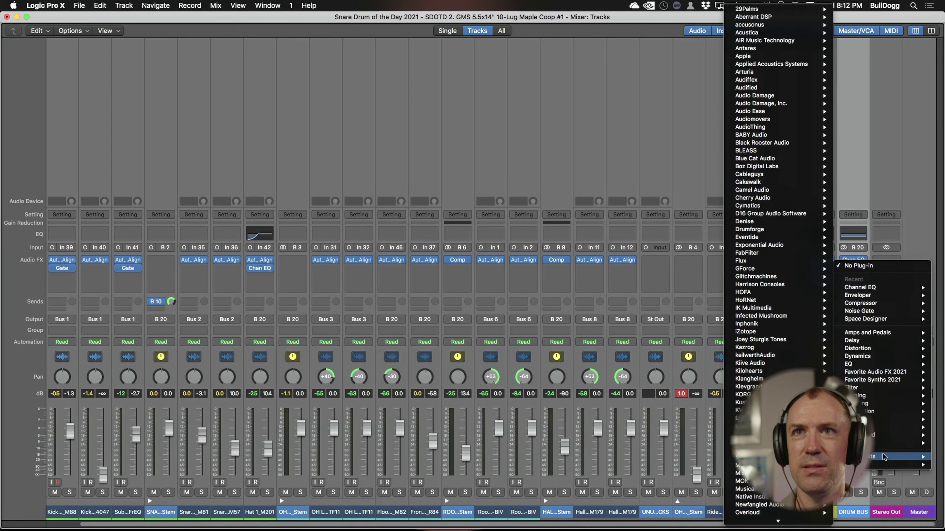
{"action": "mouse_move", "coordinate": [758, 136]}
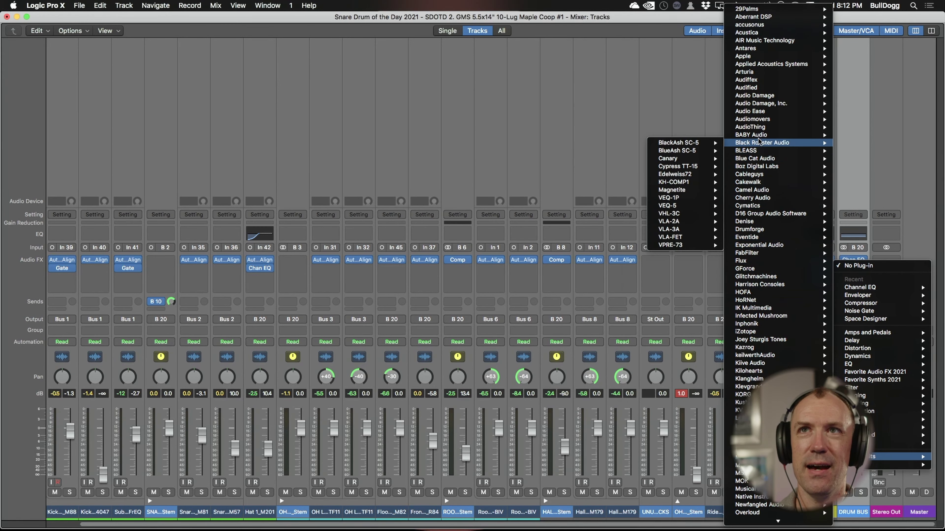
{"action": "left_click", "coordinate": [666, 158]}
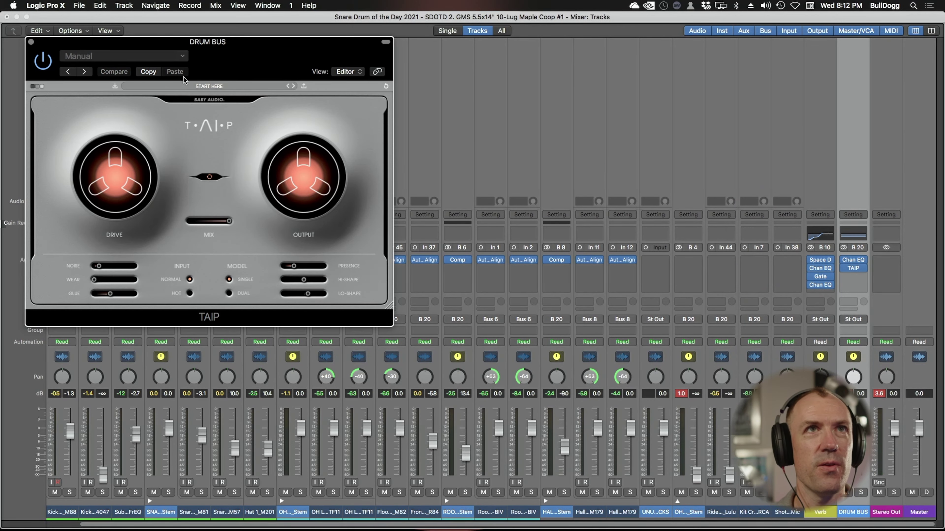
{"action": "left_click_drag", "start_coordinate": [202, 47], "coordinate": [316, 66]}
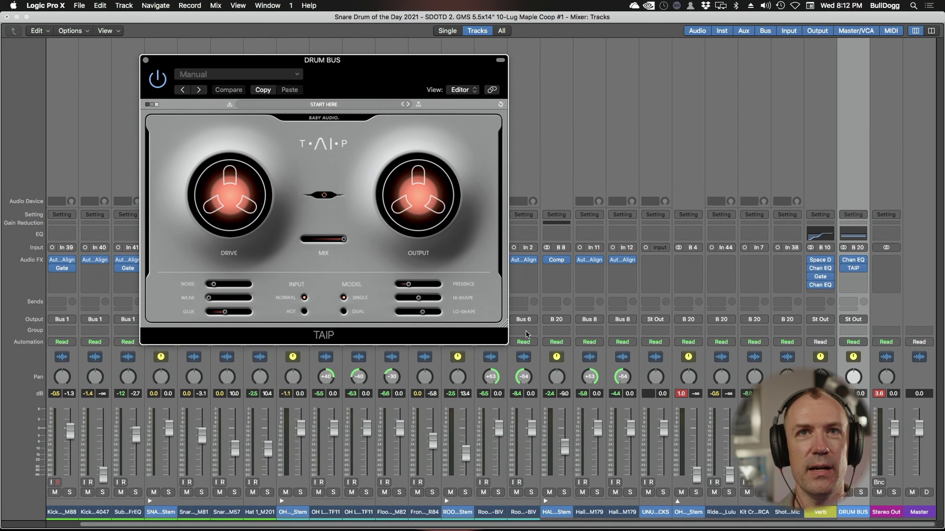
{"action": "left_click_drag", "start_coordinate": [506, 328], "coordinate": [607, 376]}
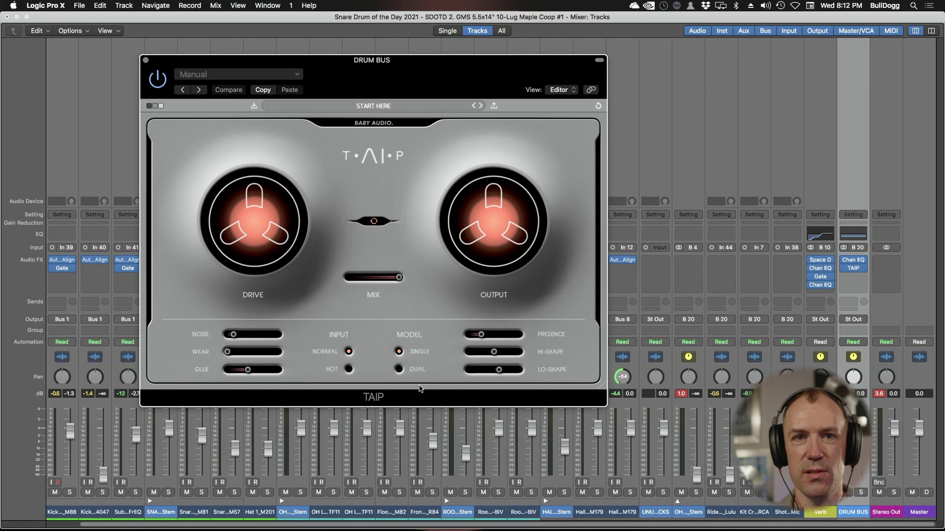
- Load TAIP's Drums Subtle factory preset during playback and compare the drum mix with the plug-in bypassed and active
{"action": "key", "text": "space"}
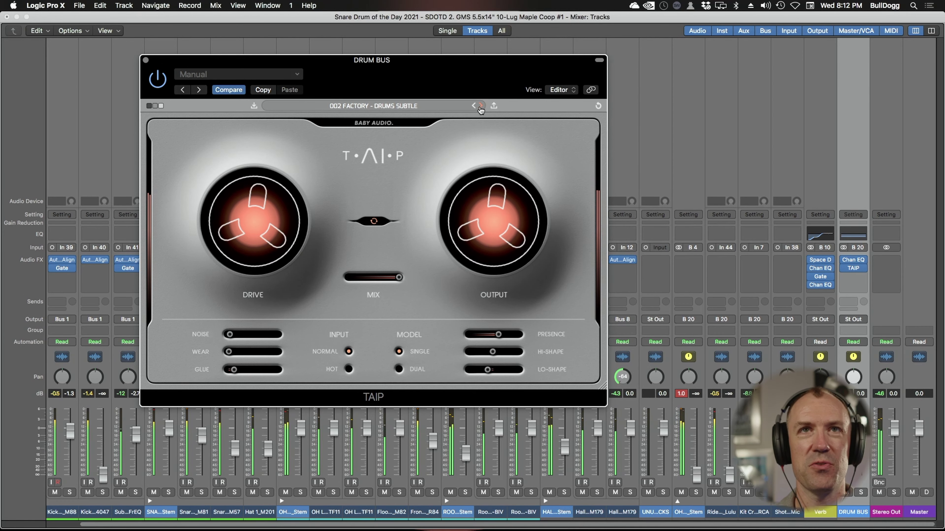
{"action": "left_click", "coordinate": [160, 80]}
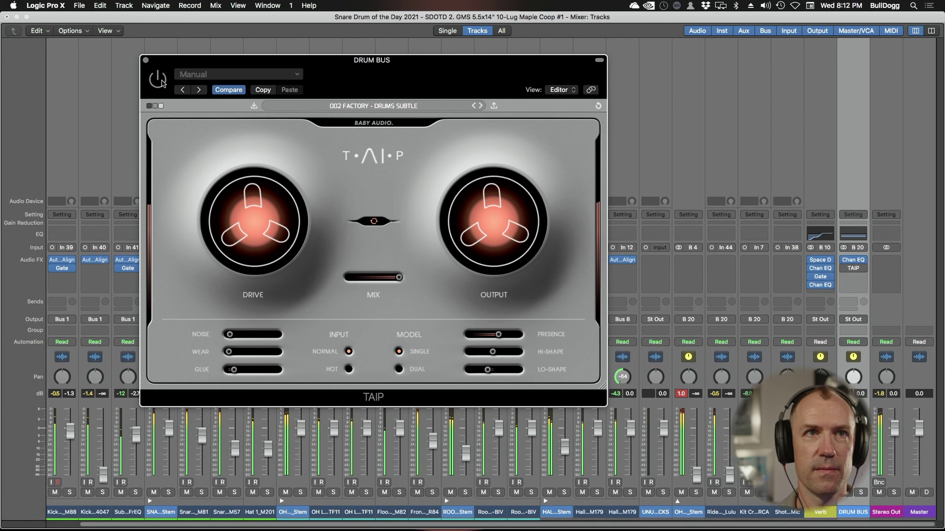
{"action": "left_click", "coordinate": [161, 79]}
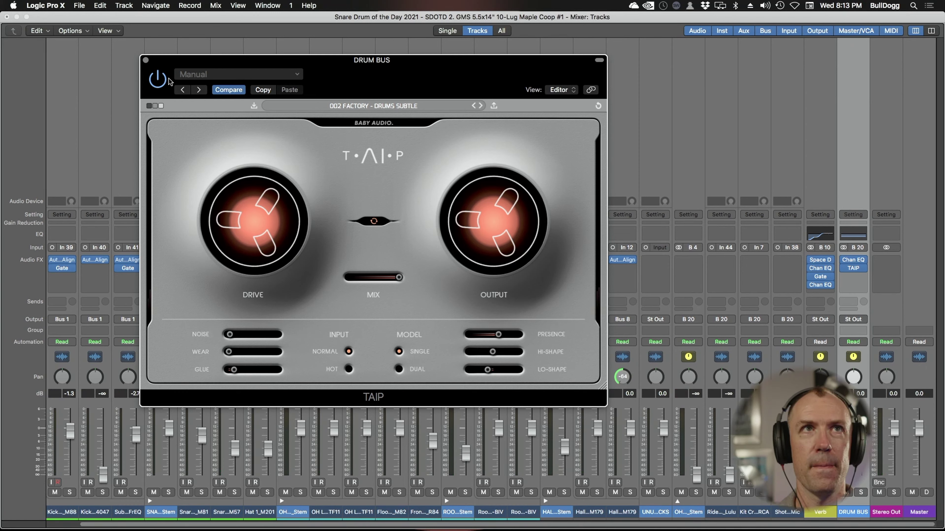
{"action": "key", "text": "space"}
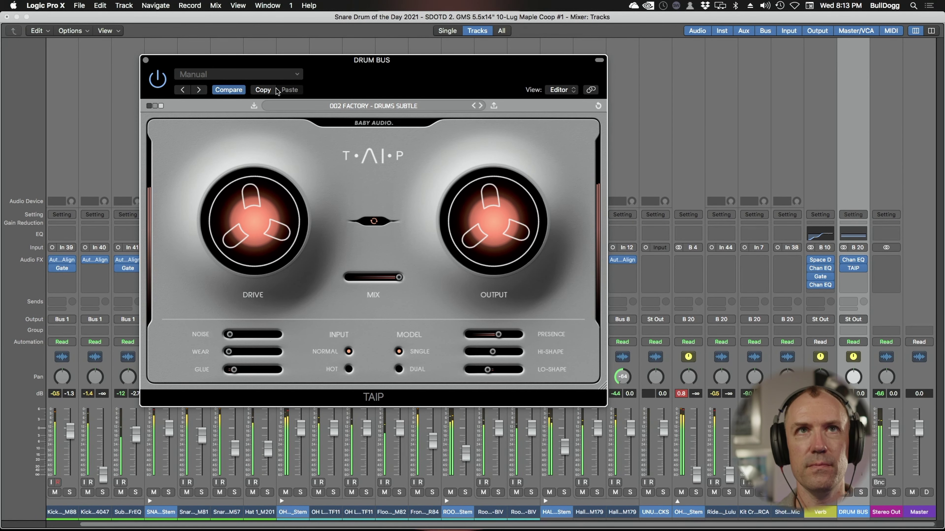
- Advance TAIP to the 004 Drum Buss Glue factory preset and compare the drums with the plug-in bypassed and active
{"action": "left_click", "coordinate": [481, 106]}
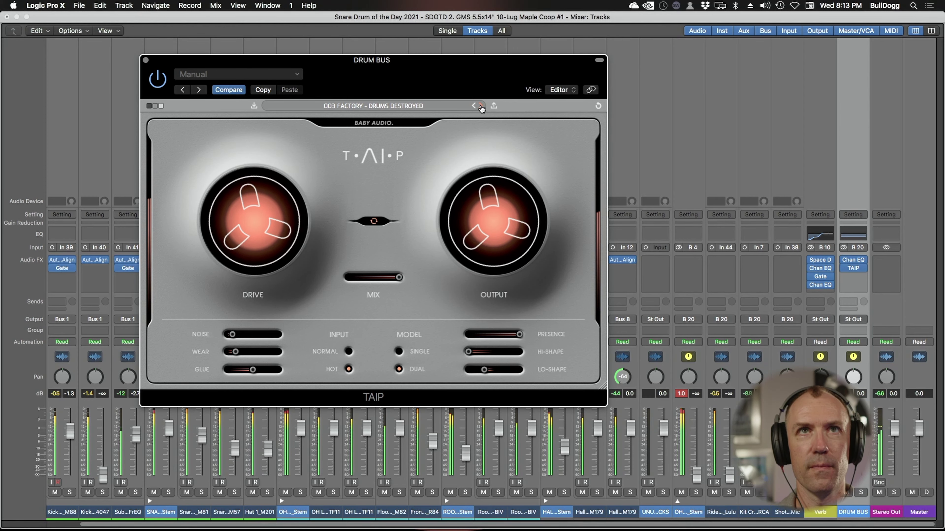
{"action": "left_click", "coordinate": [480, 106]}
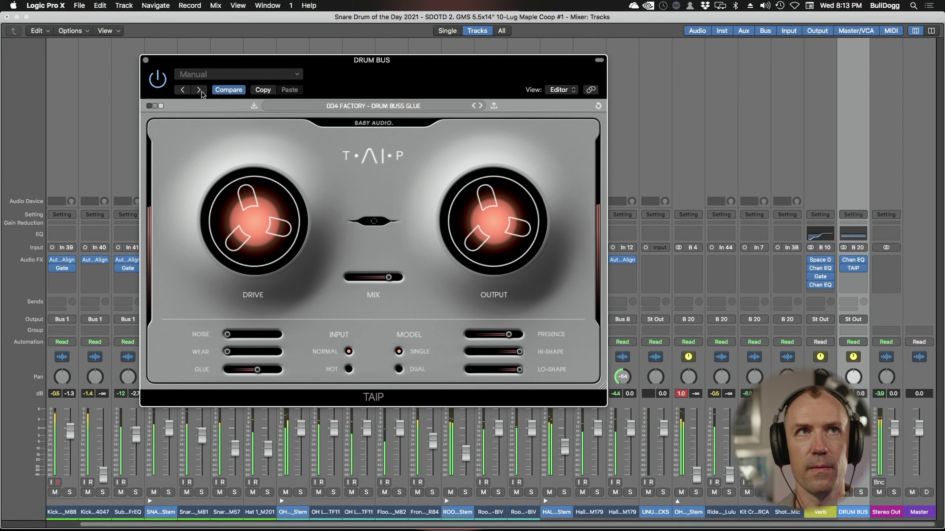
{"action": "left_click", "coordinate": [158, 84]}
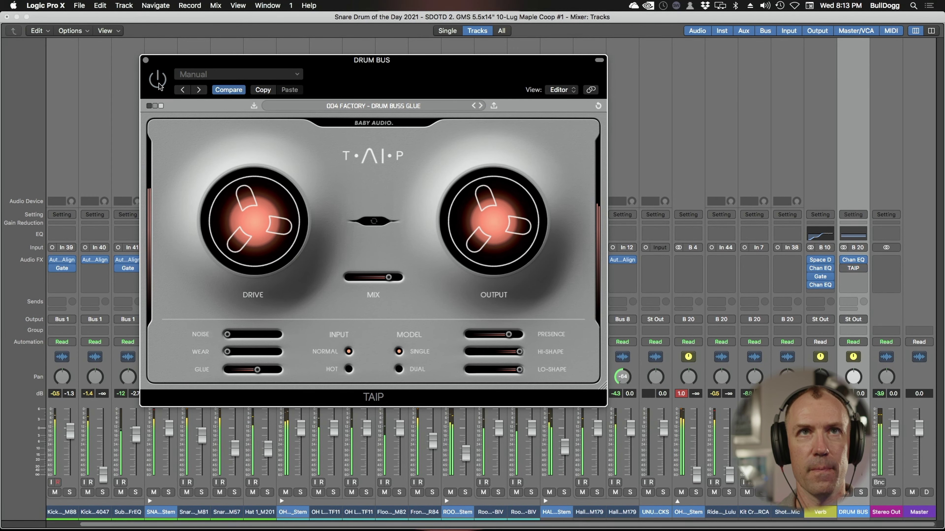
{"action": "left_click", "coordinate": [159, 84]}
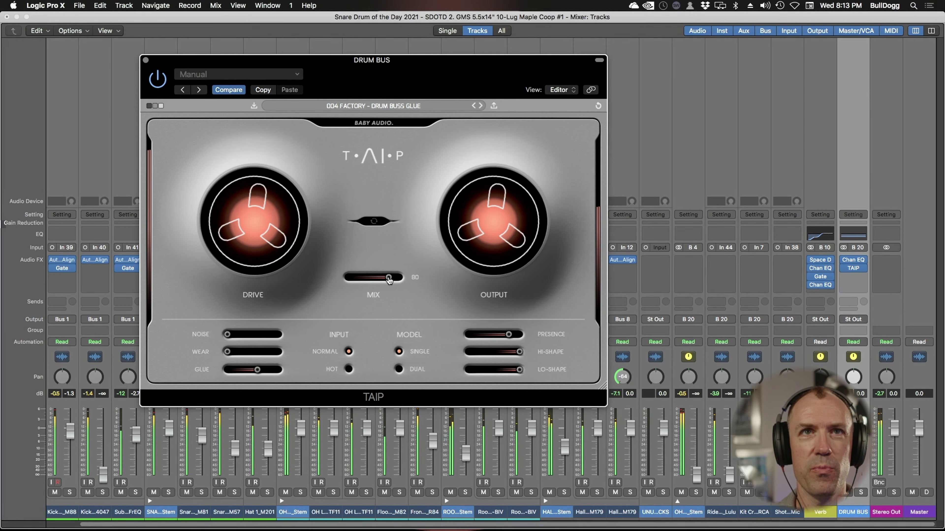
- Lower TAIP's Mix to just above the middle of its range and compare the drums with the plug-in bypassed and active
{"action": "left_click_drag", "start_coordinate": [388, 278], "coordinate": [377, 288]}
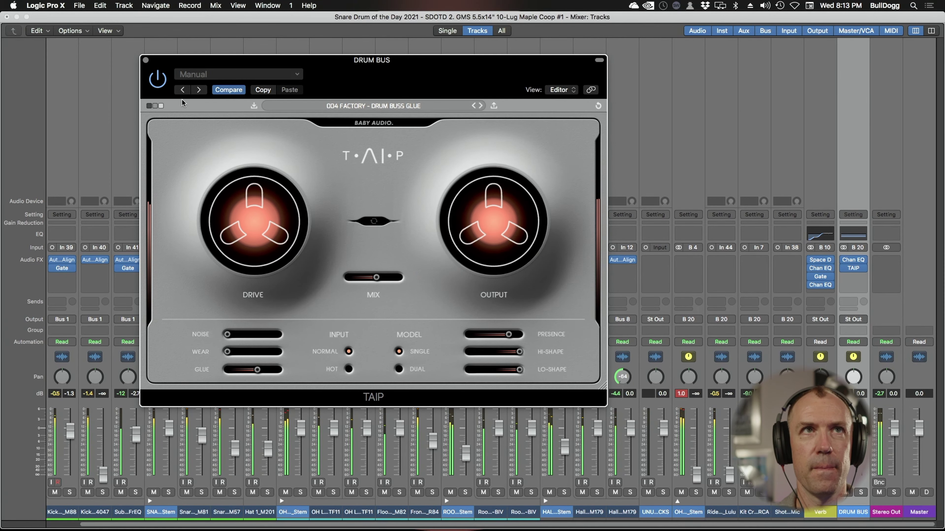
{"action": "left_click", "coordinate": [156, 78]}
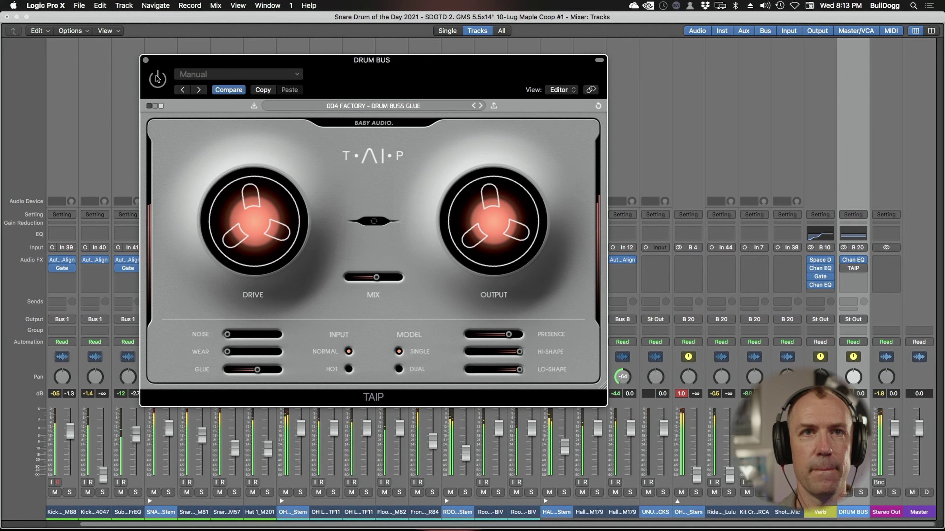
{"action": "left_click", "coordinate": [156, 78]}
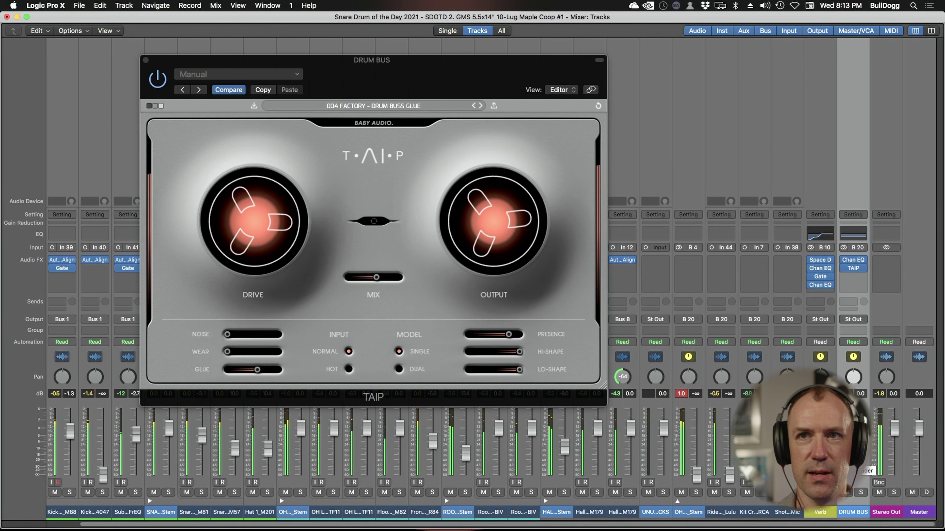
- Add a +1.5 dB high shelf at 3700 Hz in the last Channel EQ on the Verb channel
{"action": "left_click", "coordinate": [820, 285]}
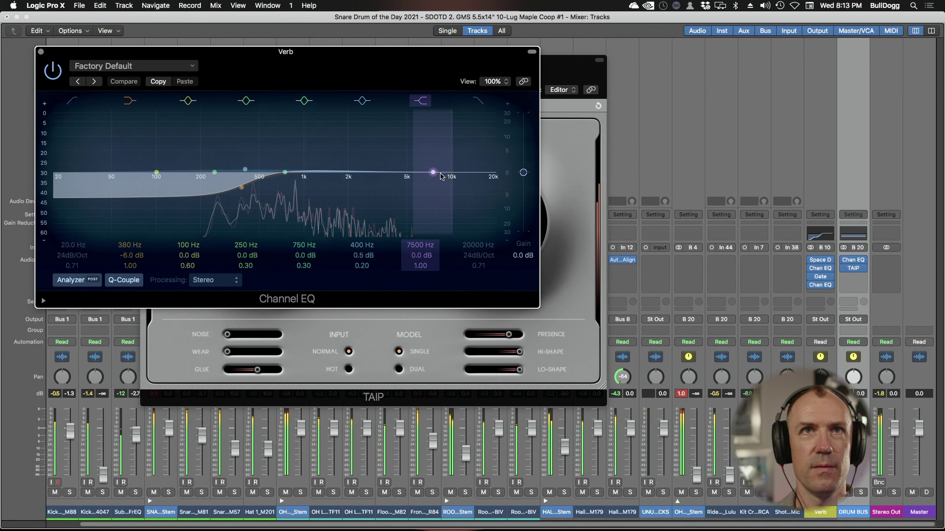
{"action": "left_click_drag", "start_coordinate": [432, 172], "coordinate": [385, 169]}
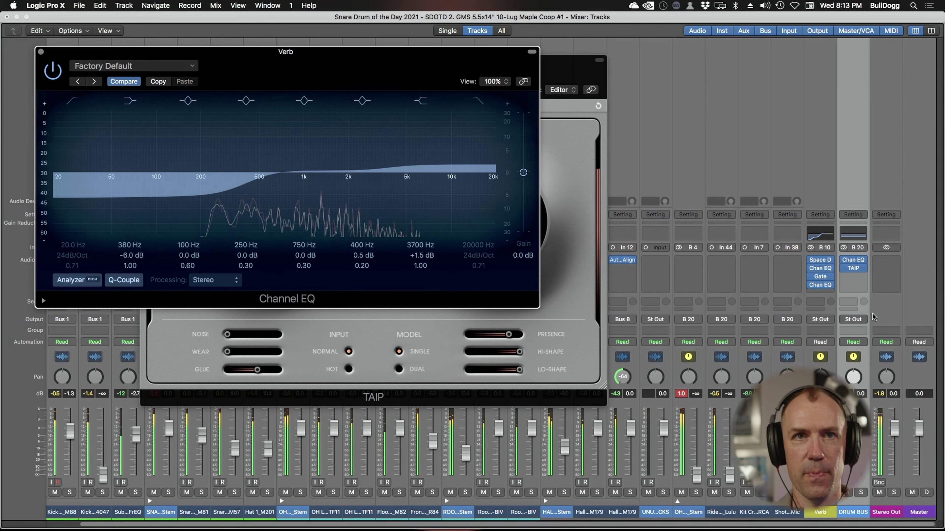
- Insert the iZotope Ozone 9 plug-in on the Stereo Out channel
{"action": "left_click", "coordinate": [895, 260]}
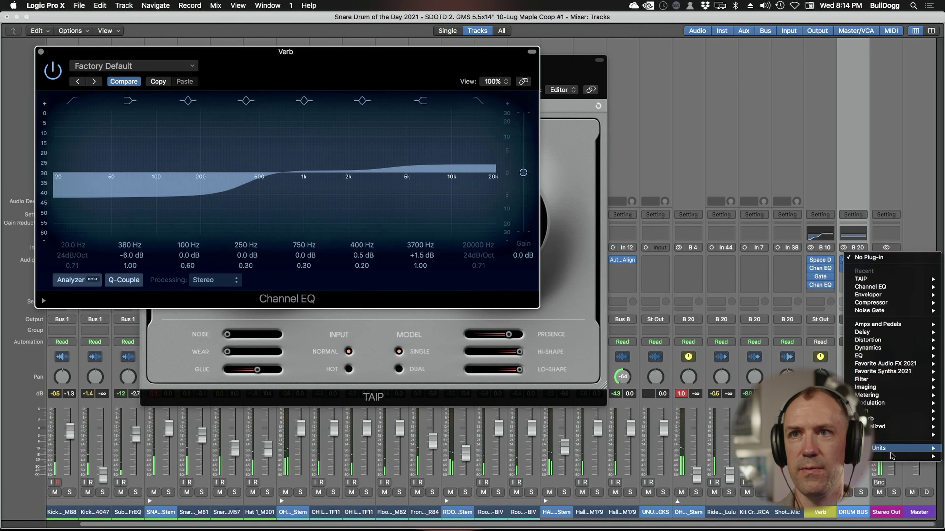
{"action": "mouse_move", "coordinate": [891, 450]}
{"action": "scroll", "coordinate": [781, 410], "scroll_direction": "down", "scroll_amount": 10}
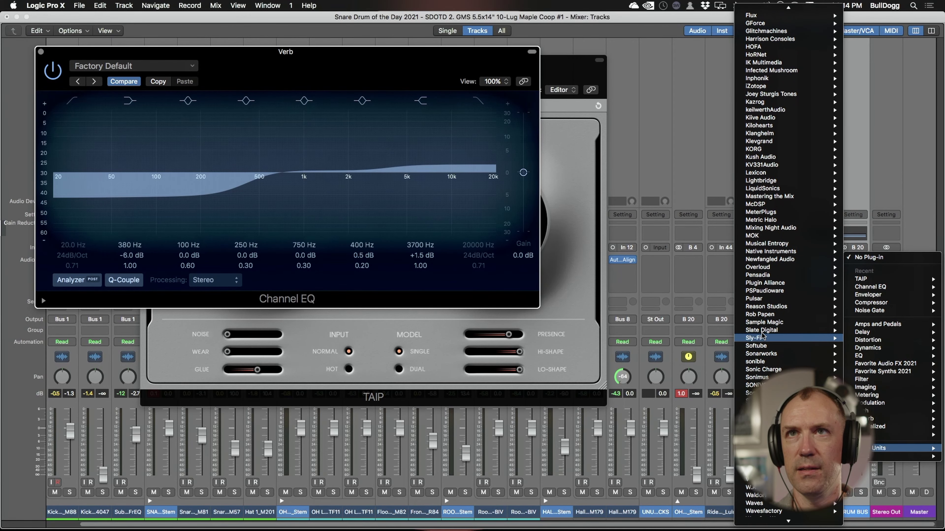
{"action": "scroll", "coordinate": [770, 84], "scroll_direction": "up", "scroll_amount": 2}
{"action": "mouse_move", "coordinate": [770, 85]}
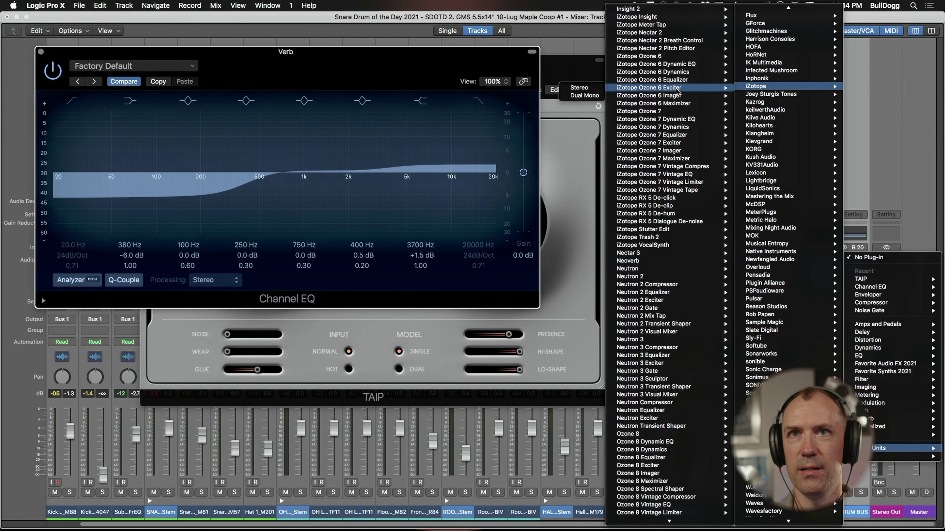
{"action": "scroll", "coordinate": [693, 347], "scroll_direction": "down", "scroll_amount": 2}
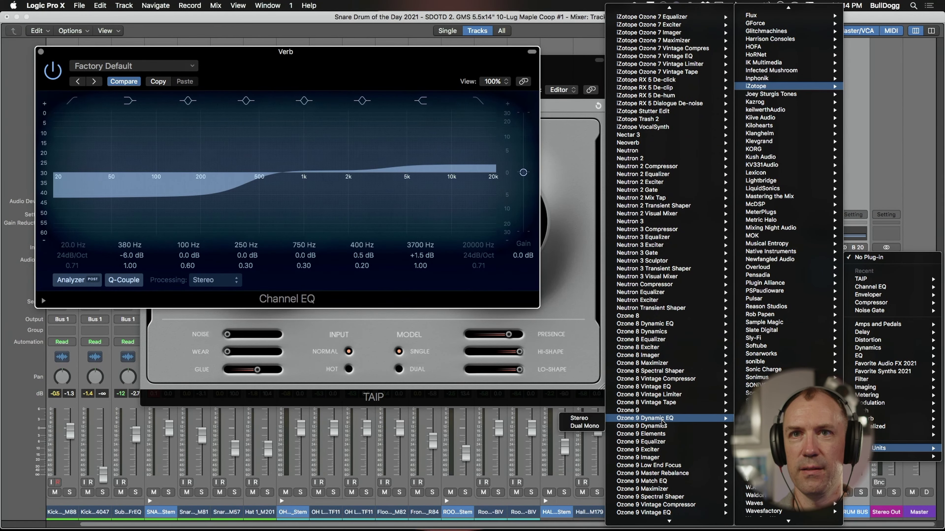
{"action": "mouse_move", "coordinate": [664, 412]}
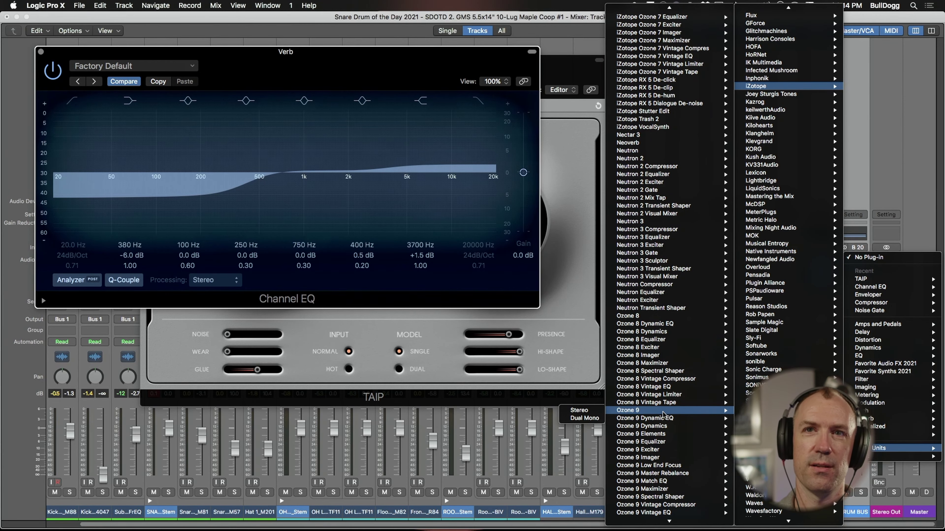
{"action": "key", "text": "Escape"}
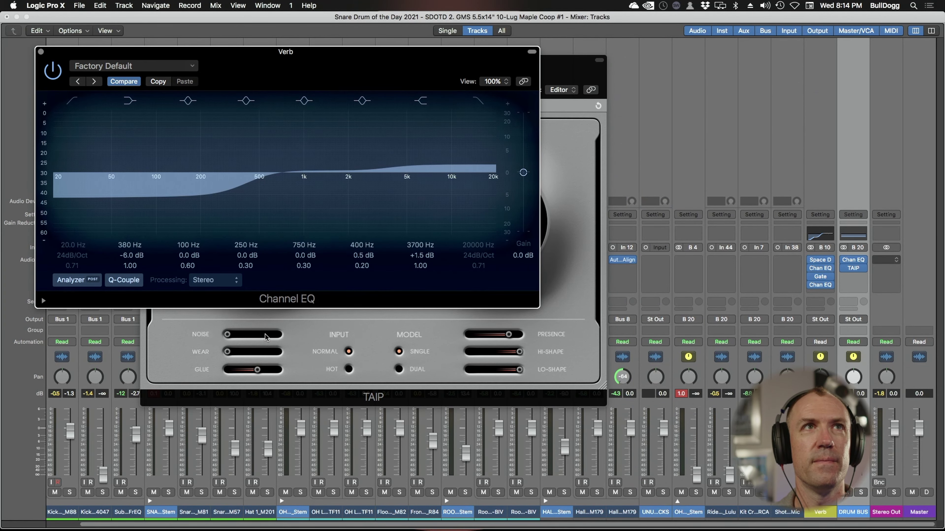
- Run Ozone 9's Master Assistant during playback with Modern modules, Manual Medium intensity and Streaming, accept its suggestion, and close the plug-in windows
{"action": "key", "text": "space"}
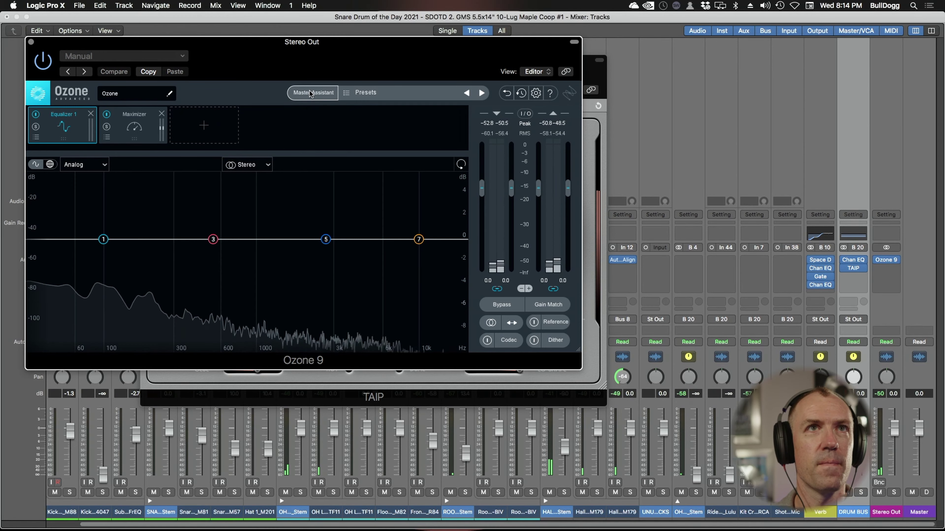
{"action": "left_click", "coordinate": [311, 93]}
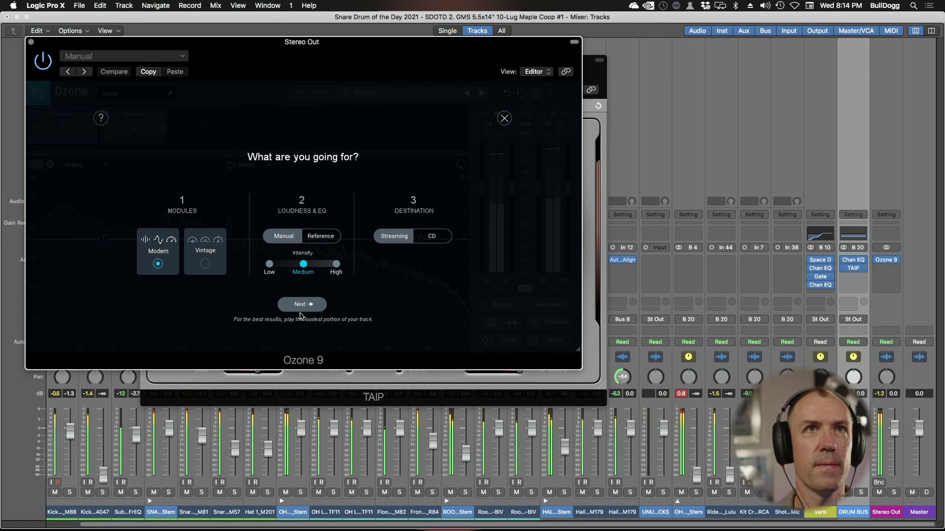
{"action": "left_click", "coordinate": [302, 308]}
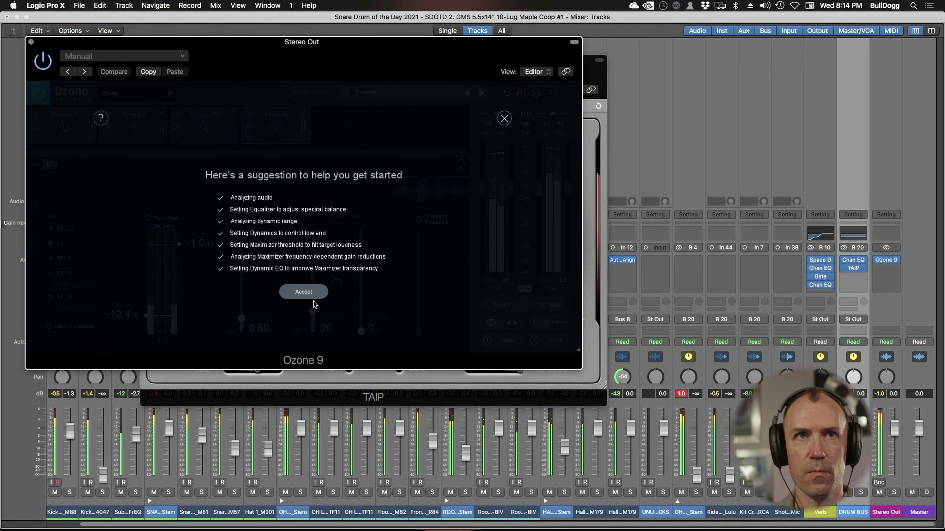
{"action": "left_click", "coordinate": [299, 293]}
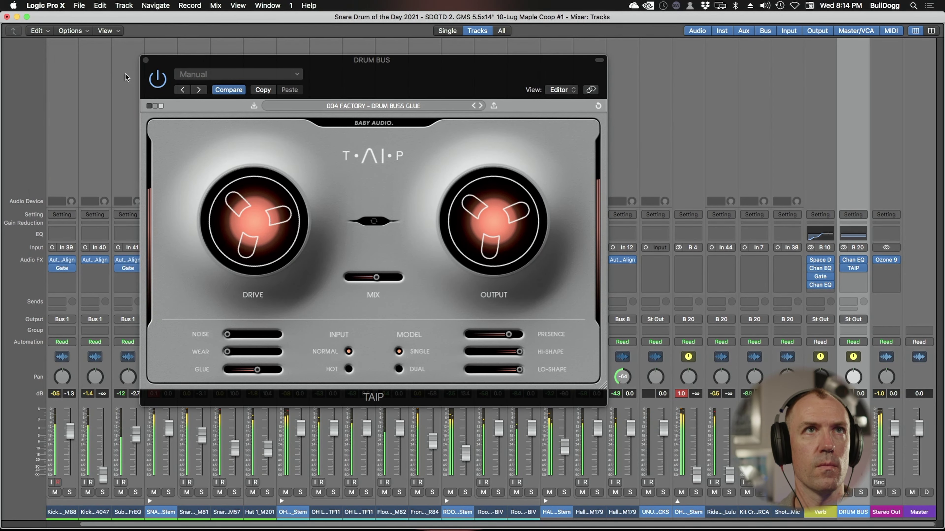
{"action": "left_click", "coordinate": [146, 60]}
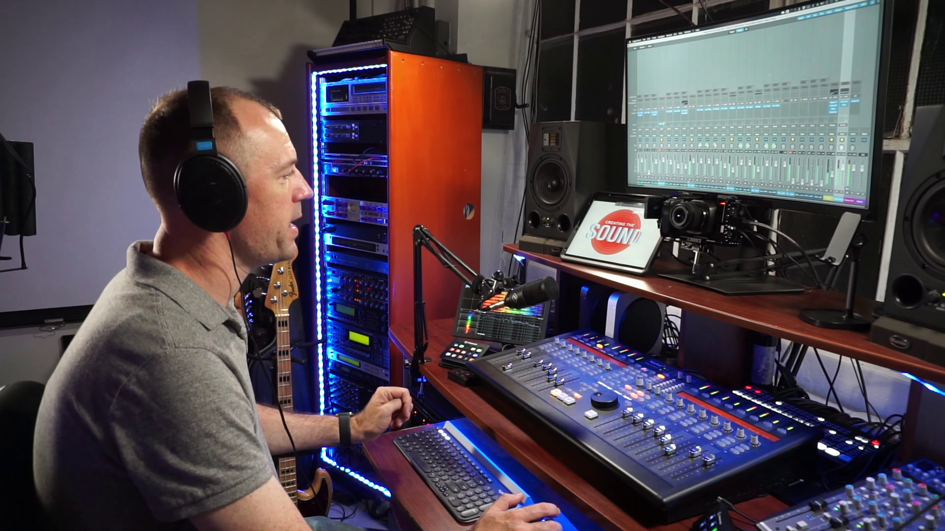